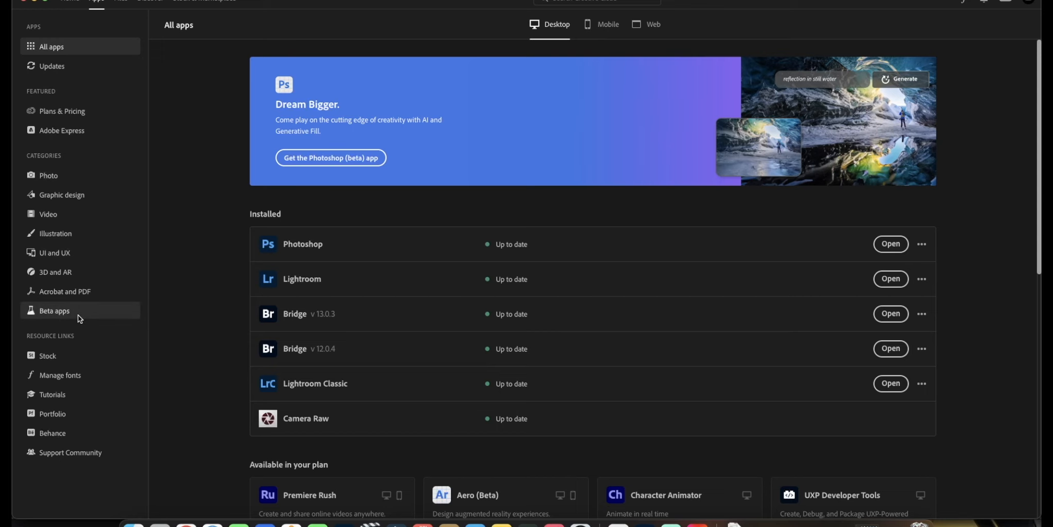
- Show the beta apps category and look through the installed and available desktop beta apps
click(55, 311)
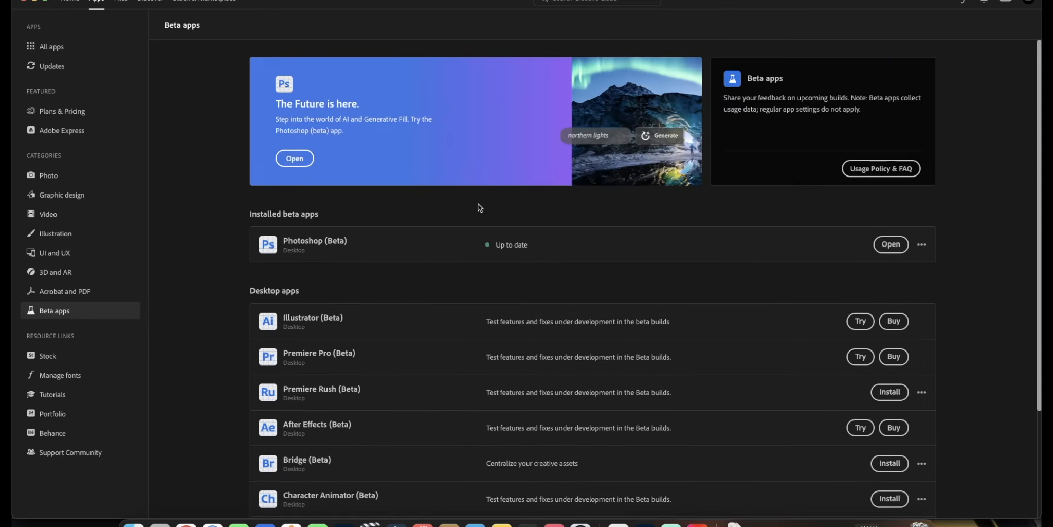
scroll(429, 235, down, 5)
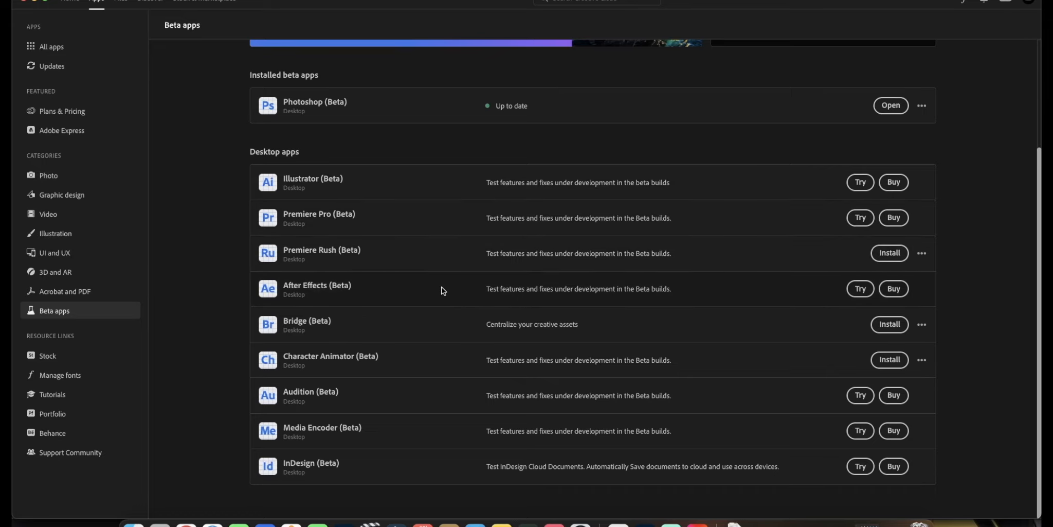
scroll(440, 293, up, 3)
scroll(437, 298, up, 2)
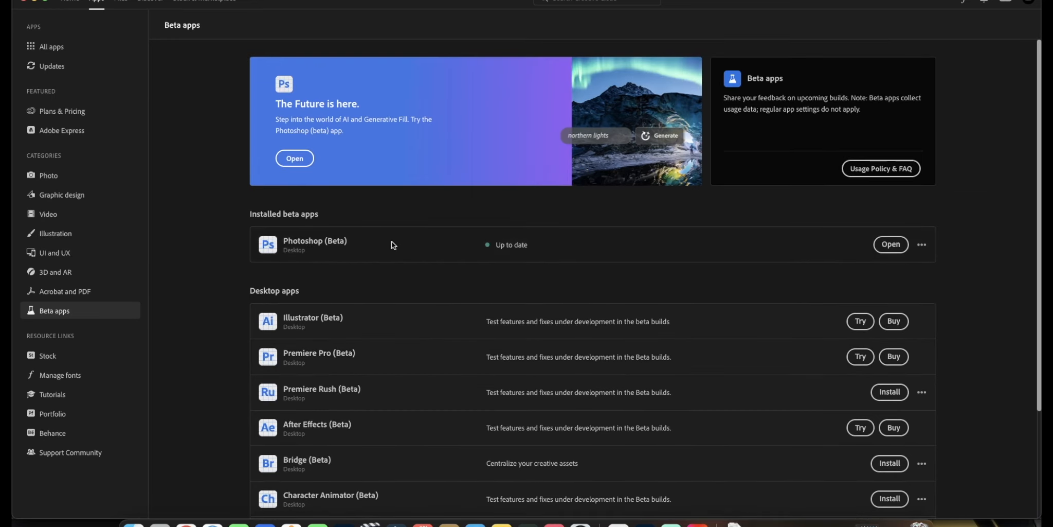
scroll(414, 272, down, 4)
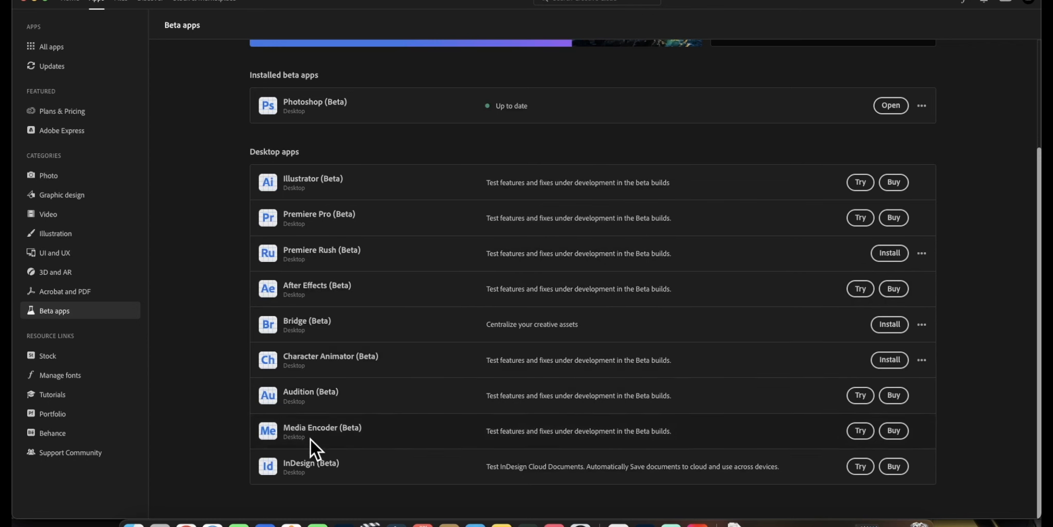
- Switch to Chrome, launch the Firefly (beta) web version from Adobe's Firefly page and open its Generative fill feature
click(212, 523)
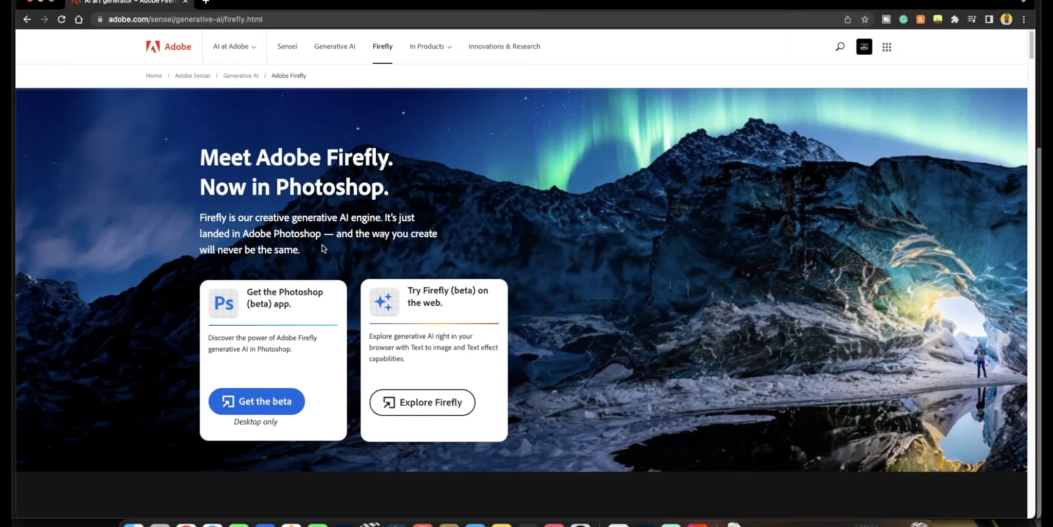
click(433, 402)
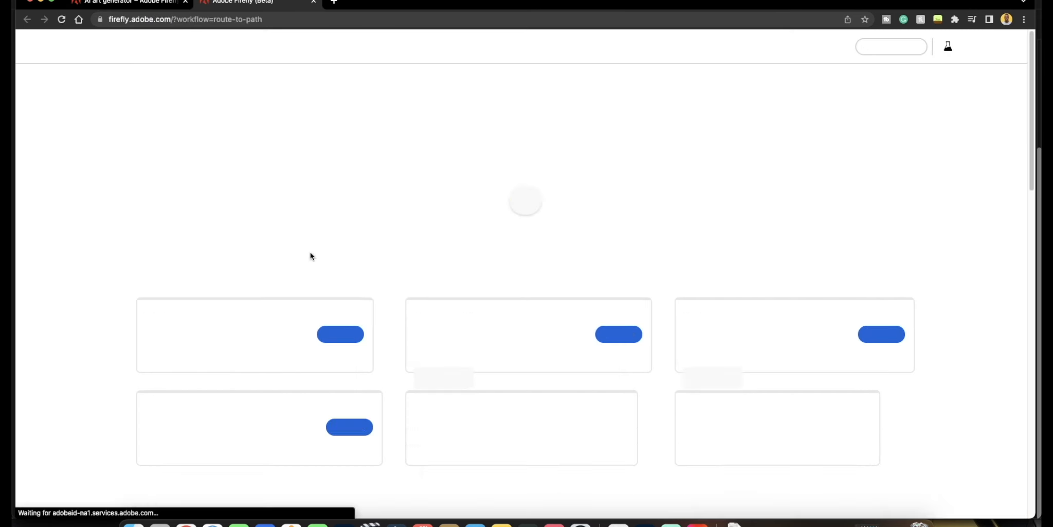
scroll(510, 319, down, 3)
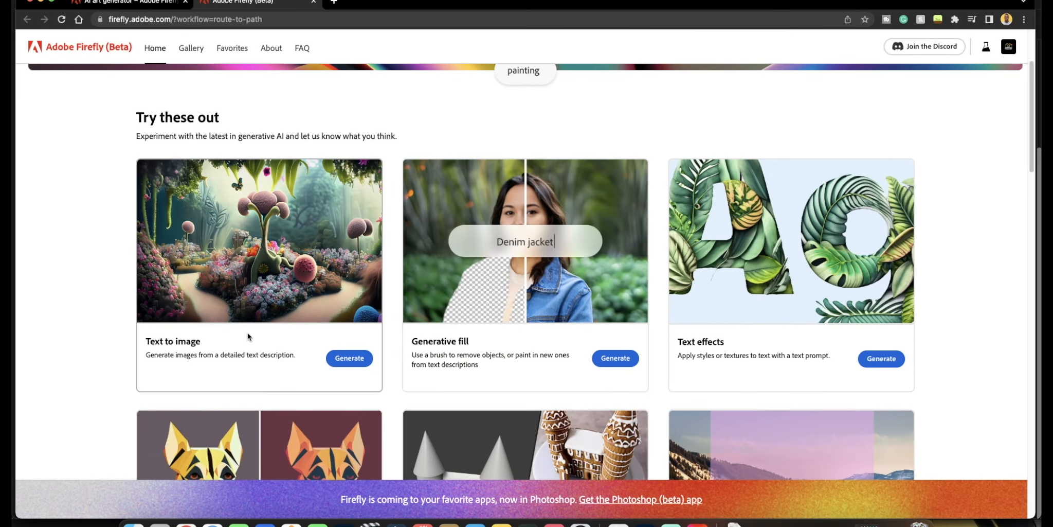
scroll(726, 302, down, 3)
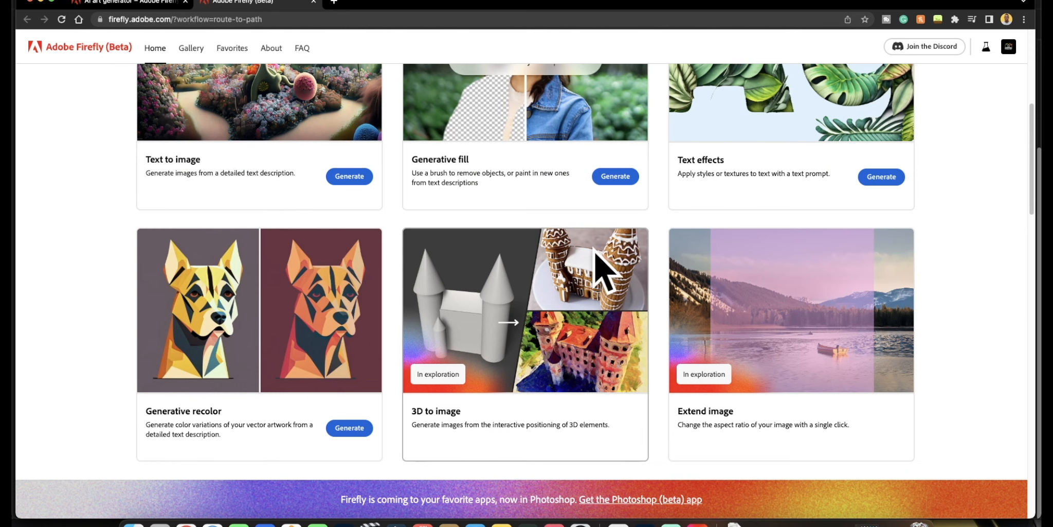
scroll(566, 264, up, 5)
scroll(550, 264, down, 4)
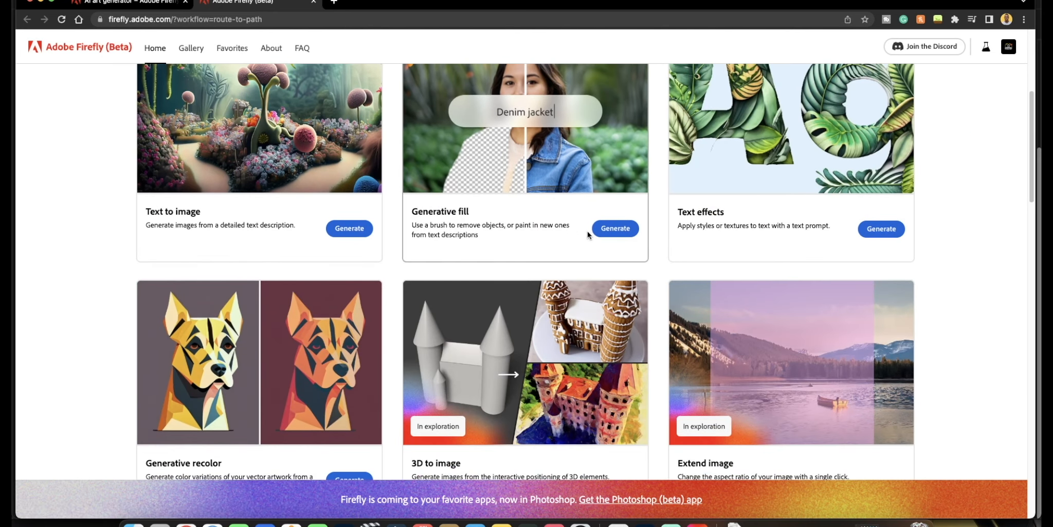
click(617, 230)
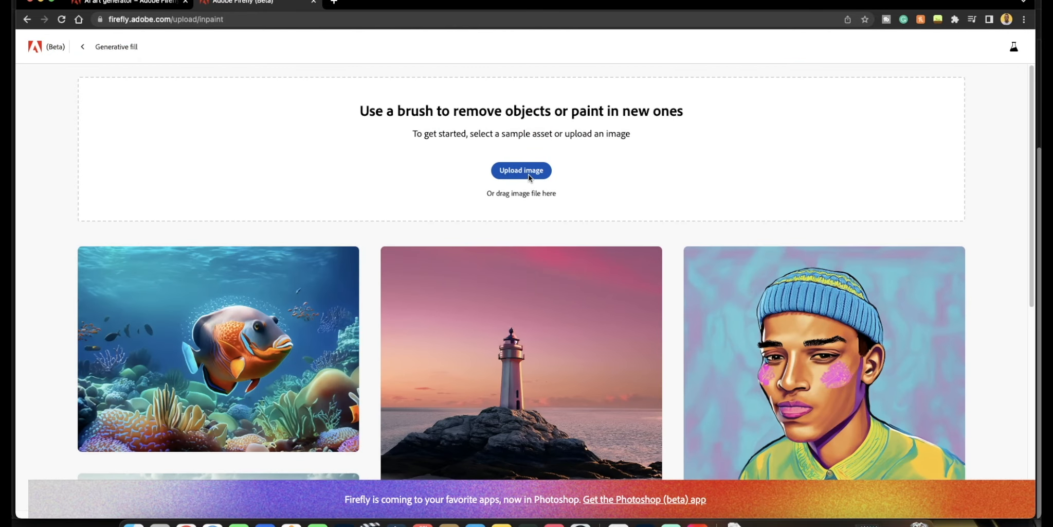
- Upload the image IMG_9469.PNG from the Downloads folder for generative fill
click(521, 170)
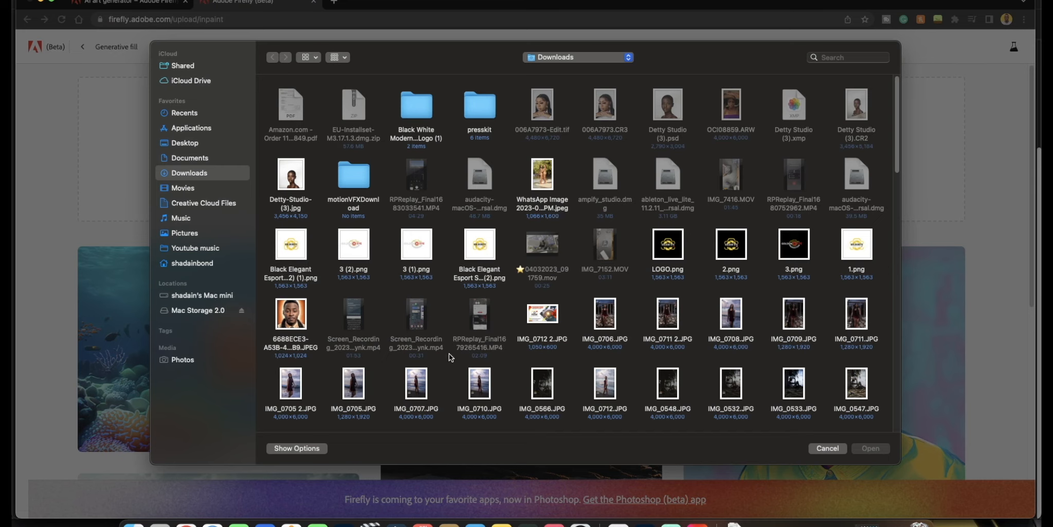
scroll(437, 335, down, 5)
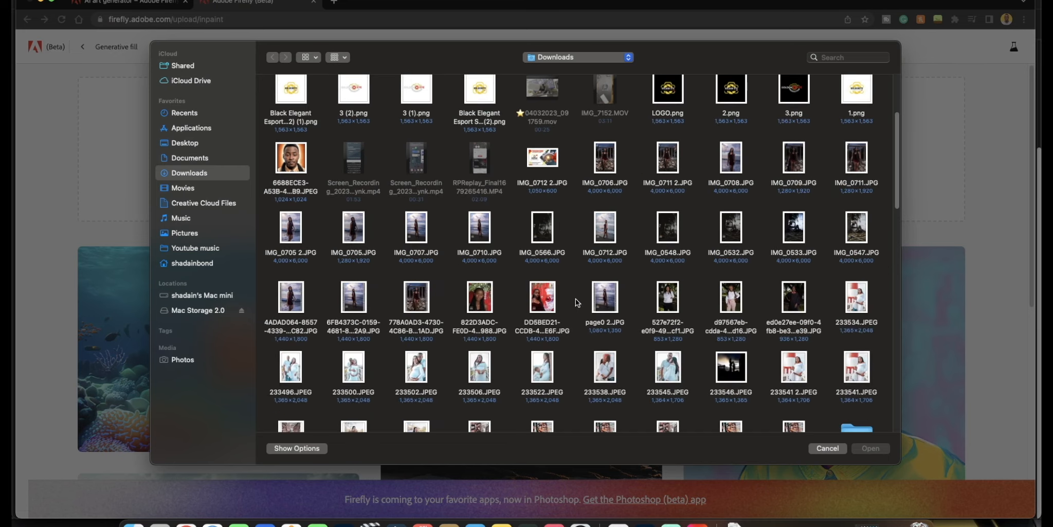
scroll(578, 303, down, 5)
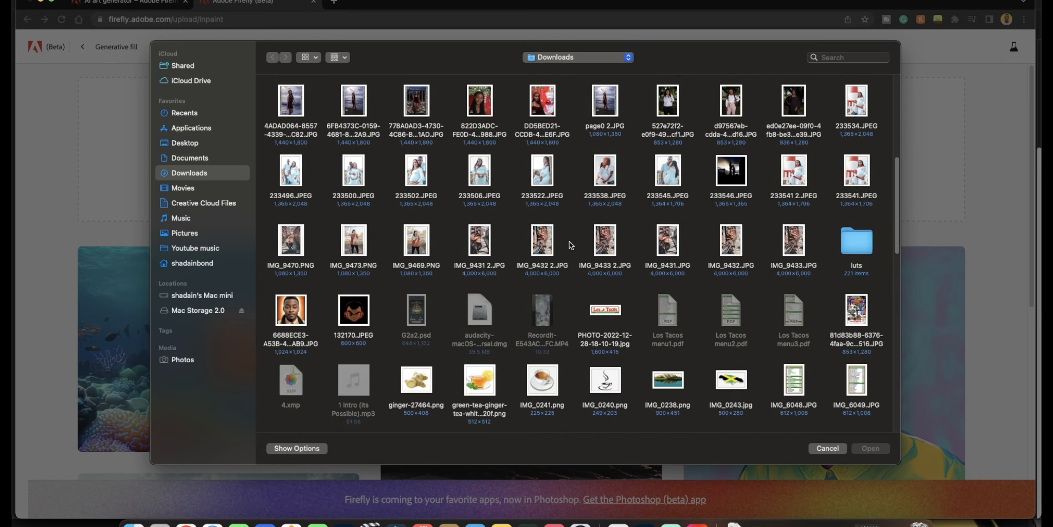
click(422, 246)
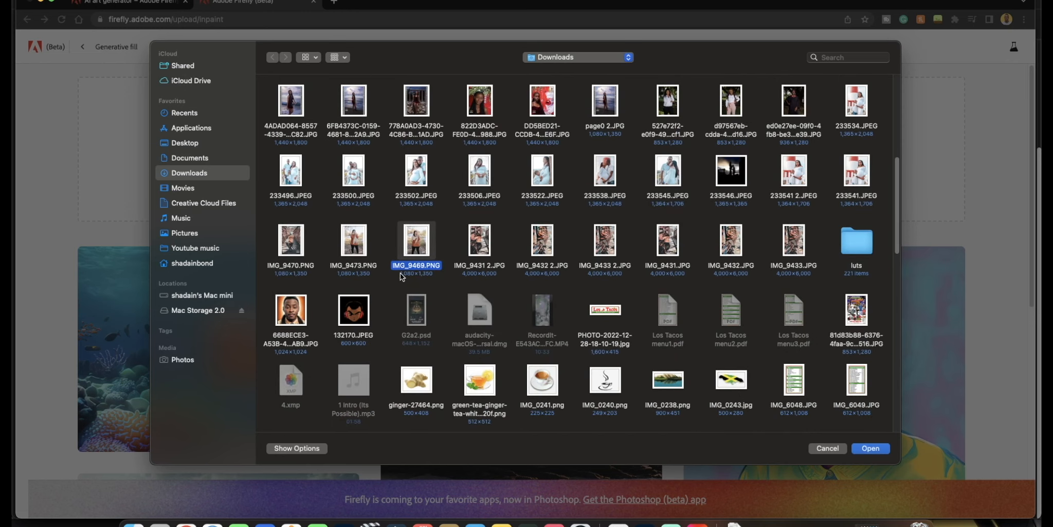
click(869, 449)
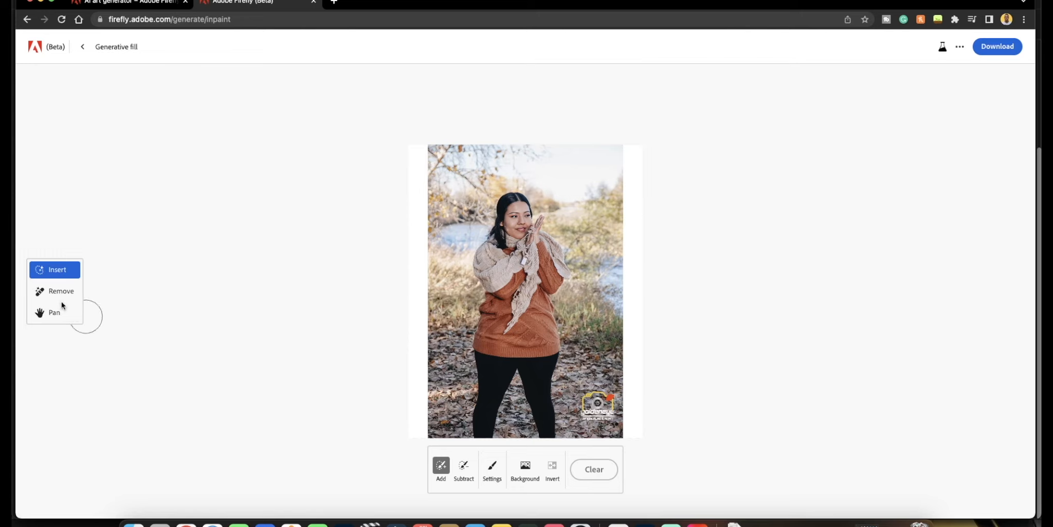
- Brush over the blank white strips on both sides of the photo and generate a fill with an empty prompt
mouse_move(419, 388)
mouse_down()
mouse_move(421, 429)
mouse_move(409, 160)
mouse_up()
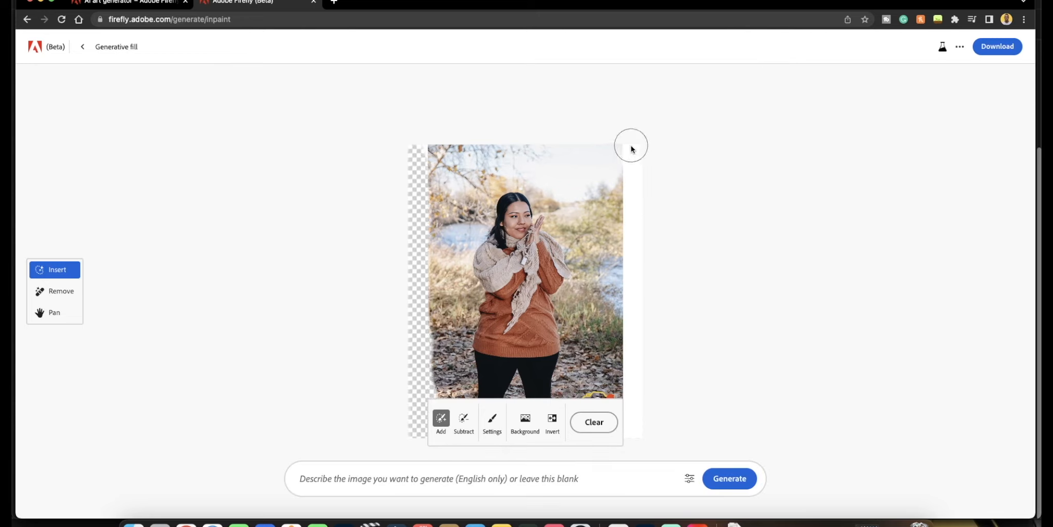
drag(630, 148, 638, 448)
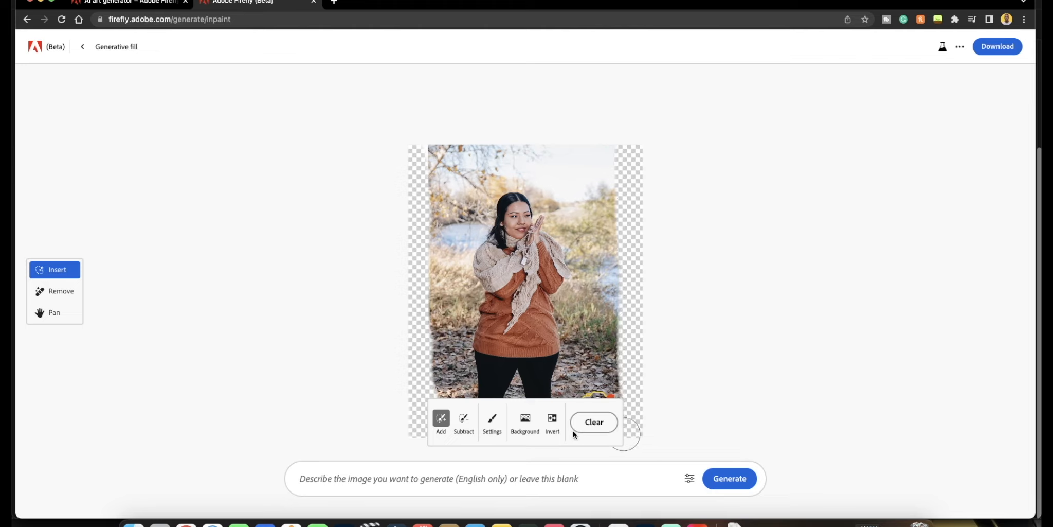
click(726, 478)
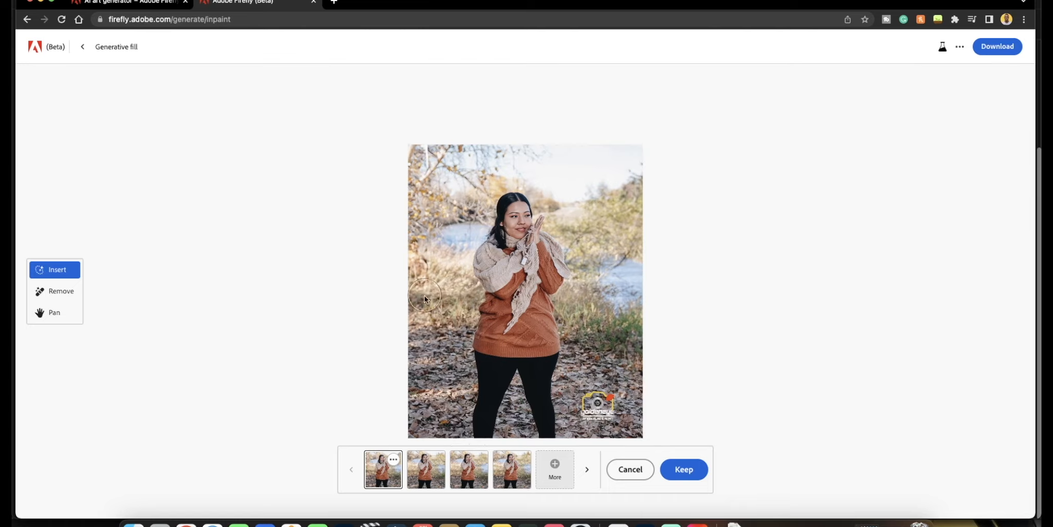
- Inspect the extended photo, choose the second generated variation and keep it
scroll(617, 355, down, 3)
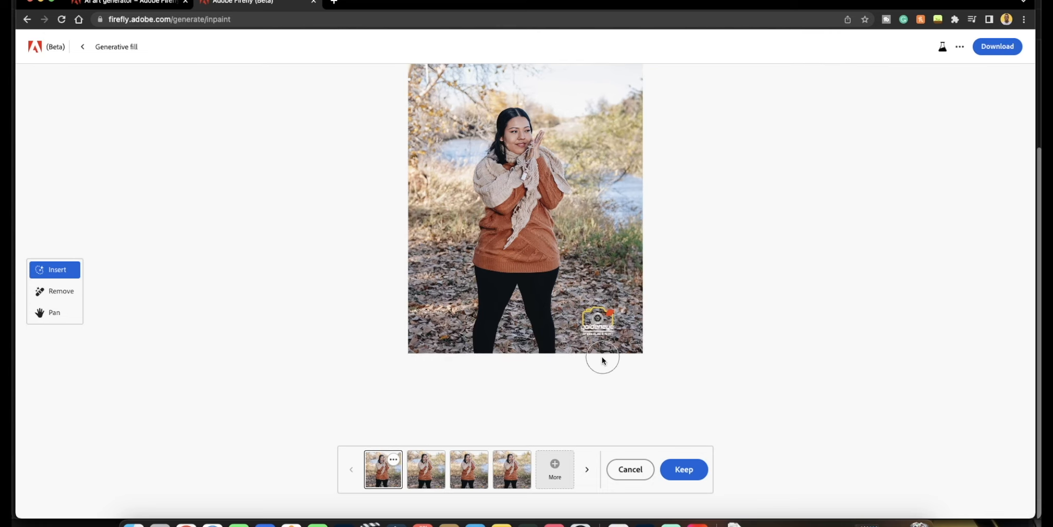
scroll(622, 121, up, 7)
scroll(561, 249, down, 1)
scroll(476, 308, down, 5)
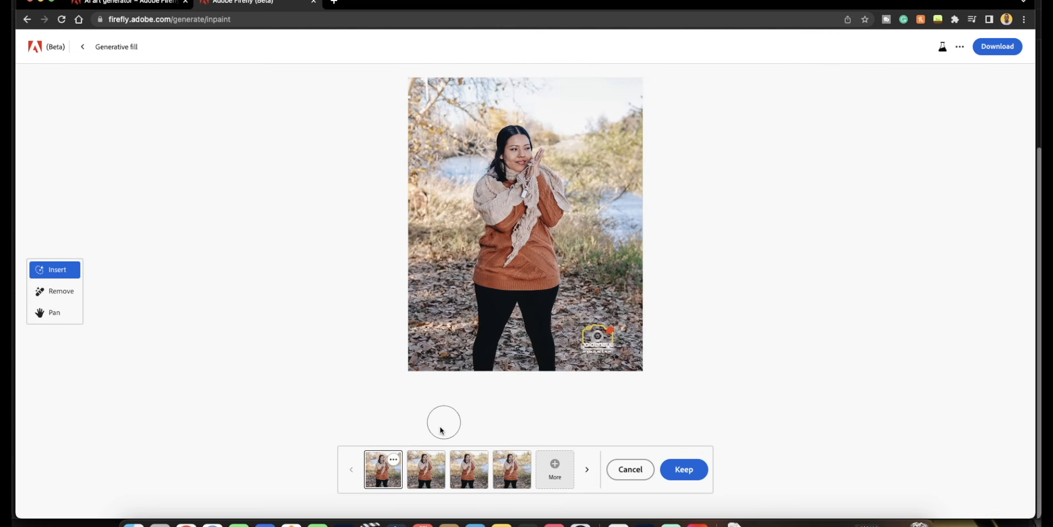
click(430, 466)
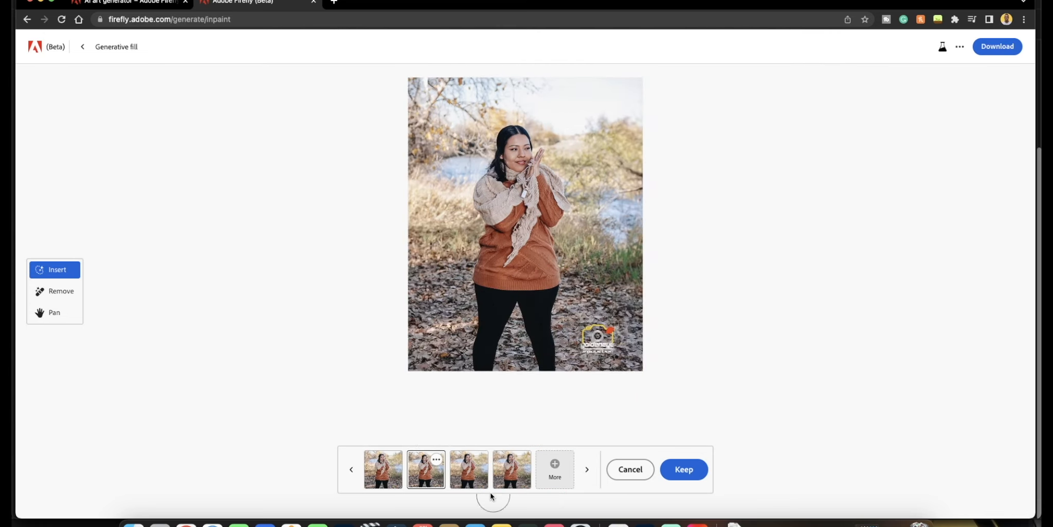
click(665, 479)
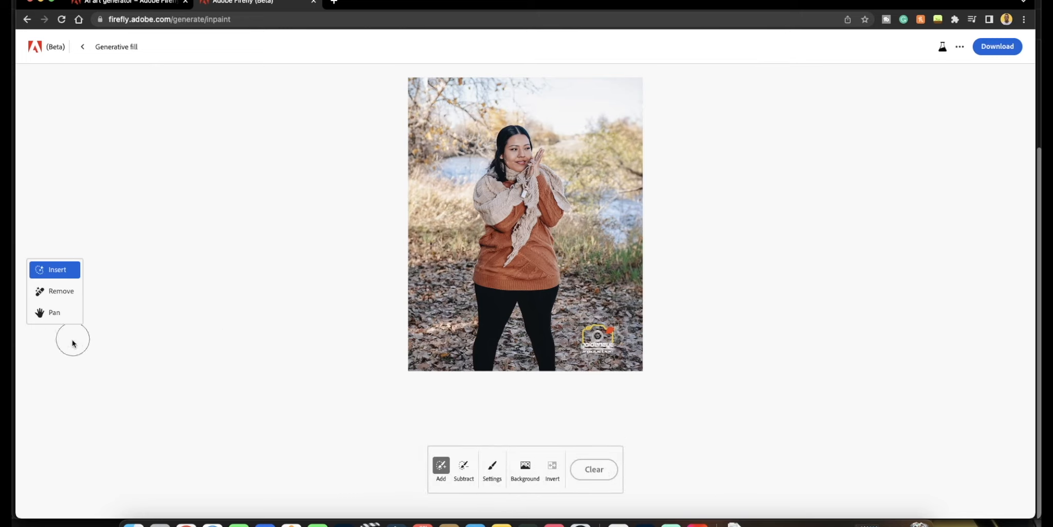
- Brush over the camera logo watermark in the photo's lower right corner with the Remove tool and remove it
click(67, 292)
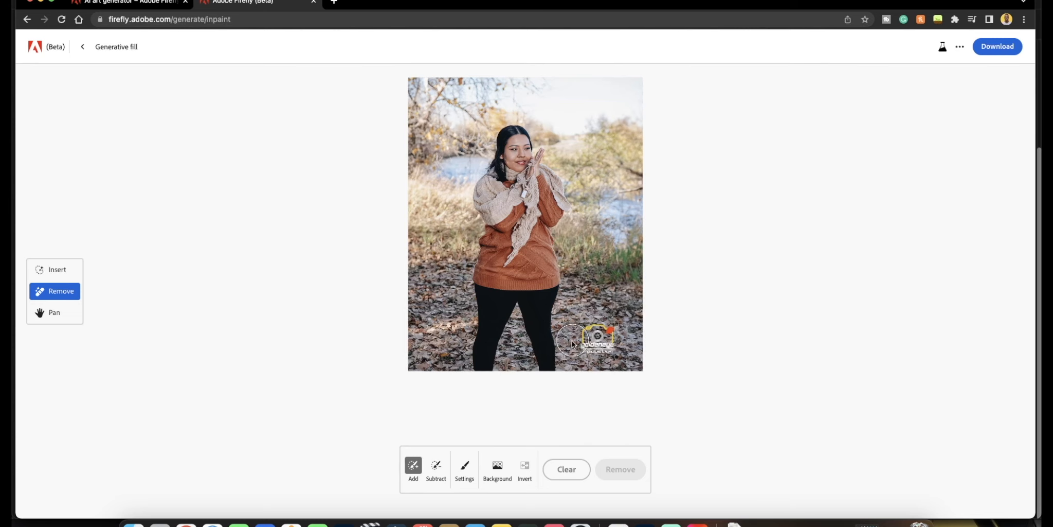
scroll(585, 346, up, 5)
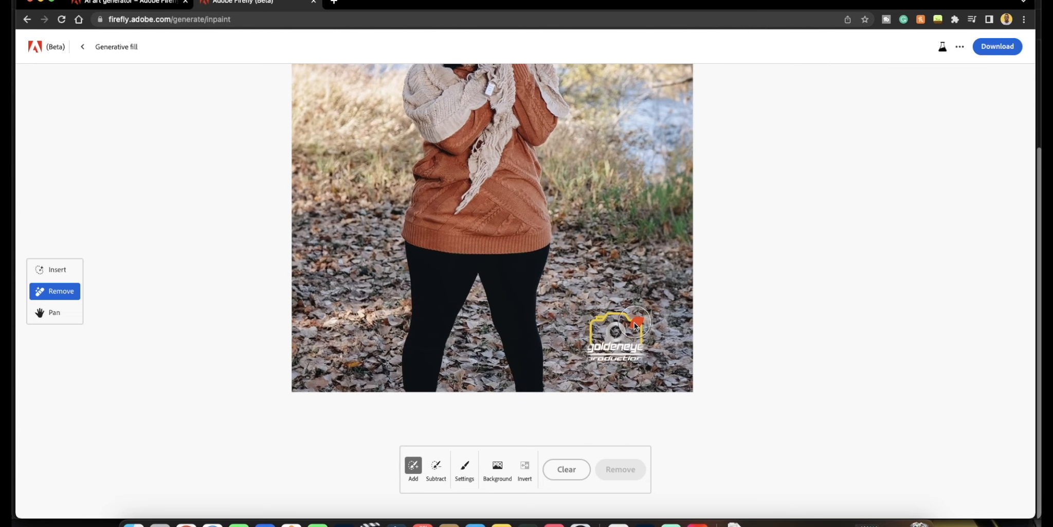
key([)
mouse_move(640, 326)
mouse_down()
mouse_move(603, 319)
mouse_move(594, 352)
mouse_move(634, 349)
mouse_move(641, 341)
mouse_move(617, 339)
mouse_up()
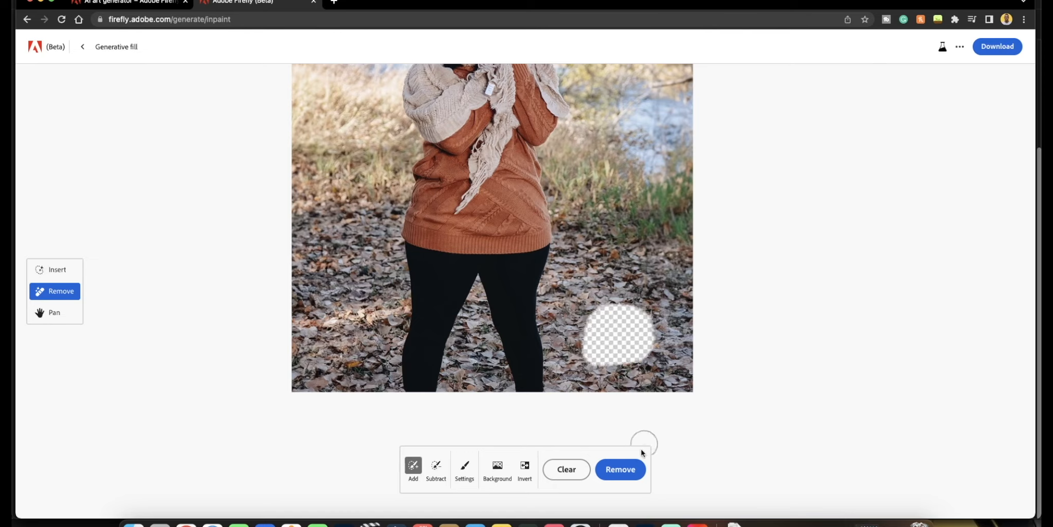
click(613, 472)
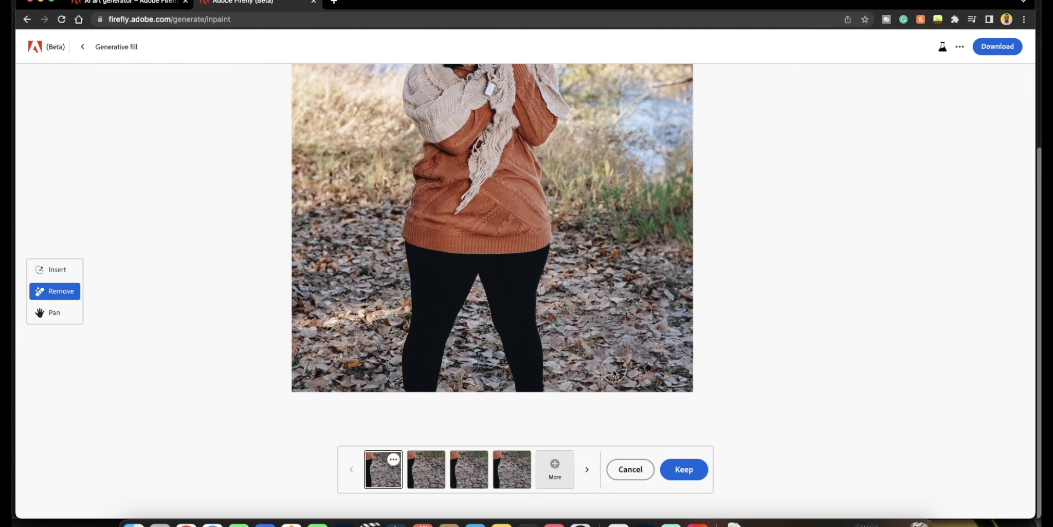
- Check the photo with the watermark removed, then switch to the Insert tool and save the removal edit
scroll(740, 369, down, 2)
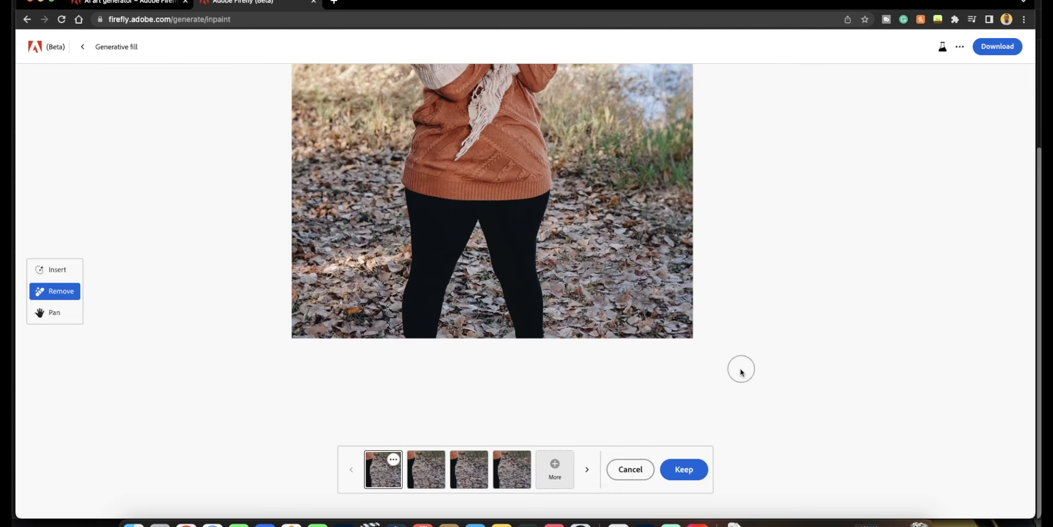
scroll(591, 362, up, 5)
scroll(586, 206, down, 5)
scroll(692, 237, up, 5)
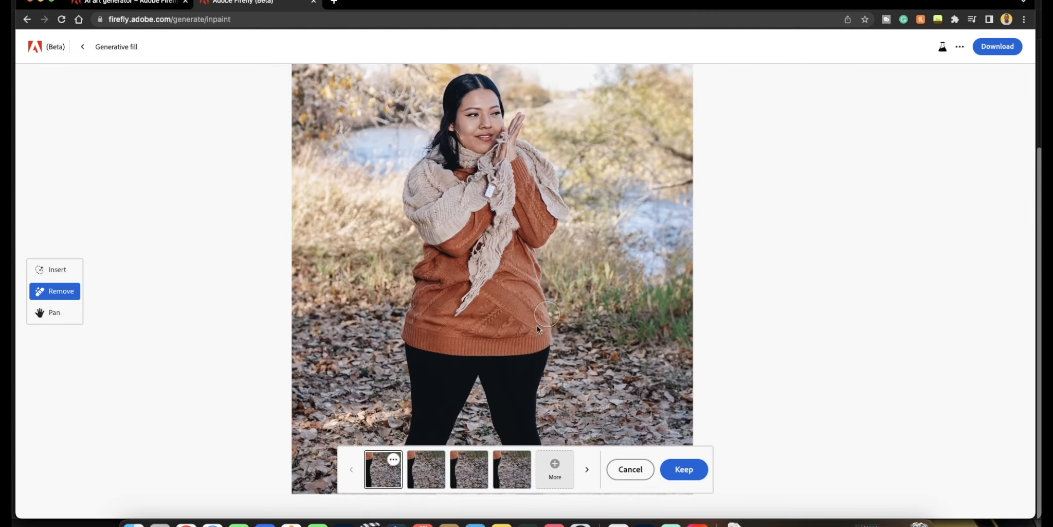
scroll(669, 257, down, 4)
click(60, 267)
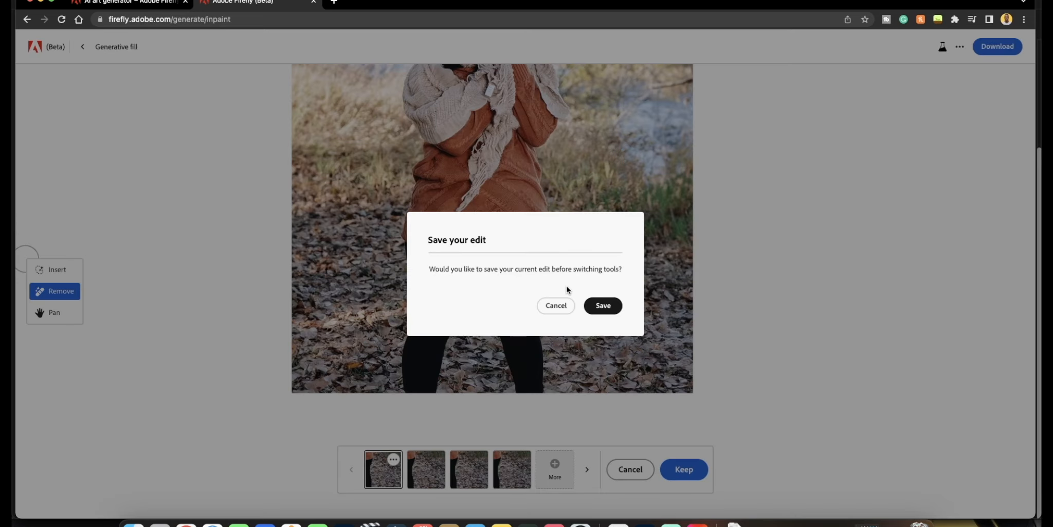
click(607, 307)
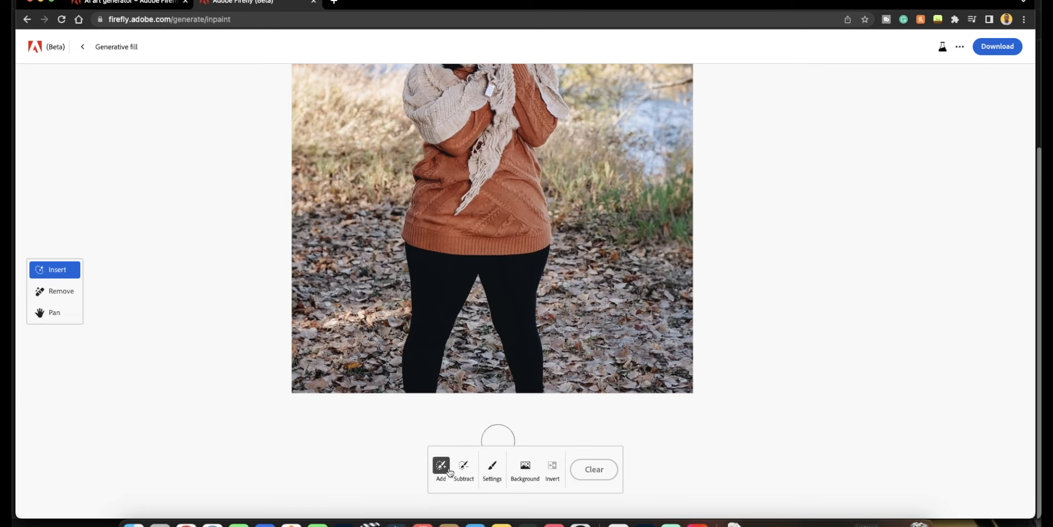
- Brush over the background to the right of the woman, from the sky down to the leaf-covered ground, with the Insert tool
scroll(501, 351, up, 5)
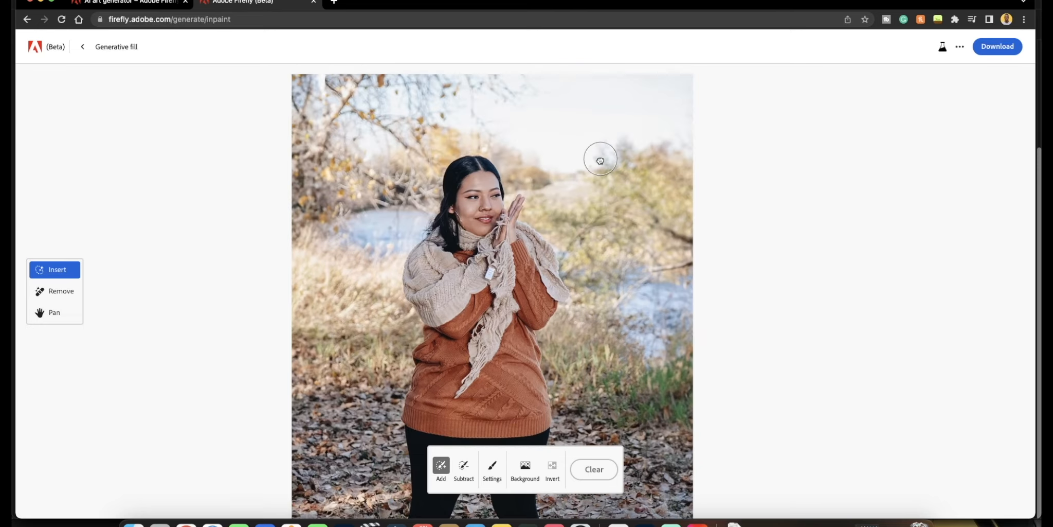
scroll(576, 154, down, 3)
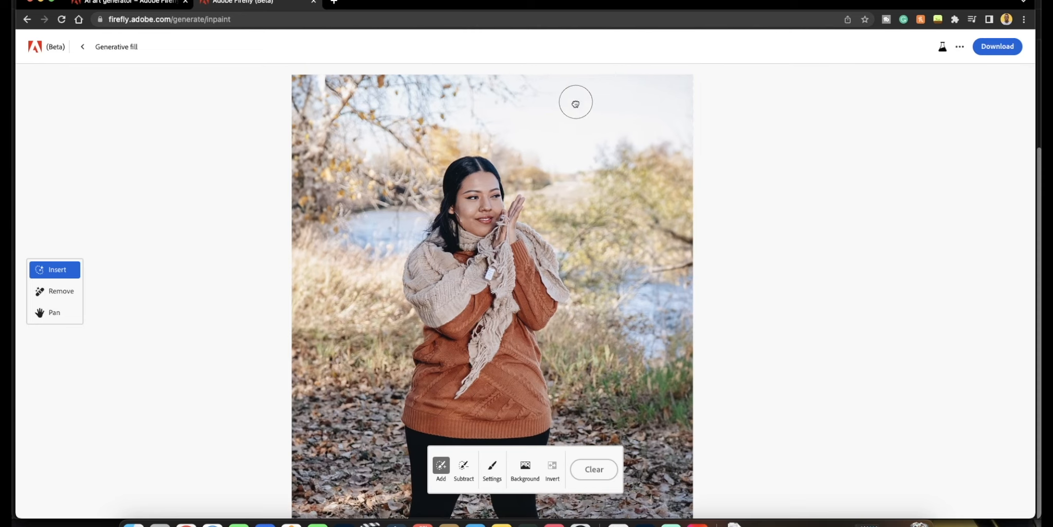
mouse_move(574, 101)
mouse_down()
mouse_move(564, 87)
mouse_move(594, 188)
mouse_move(611, 386)
mouse_move(594, 419)
mouse_move(683, 456)
mouse_up()
mouse_move(620, 424)
mouse_down()
mouse_move(688, 410)
mouse_move(680, 335)
mouse_up()
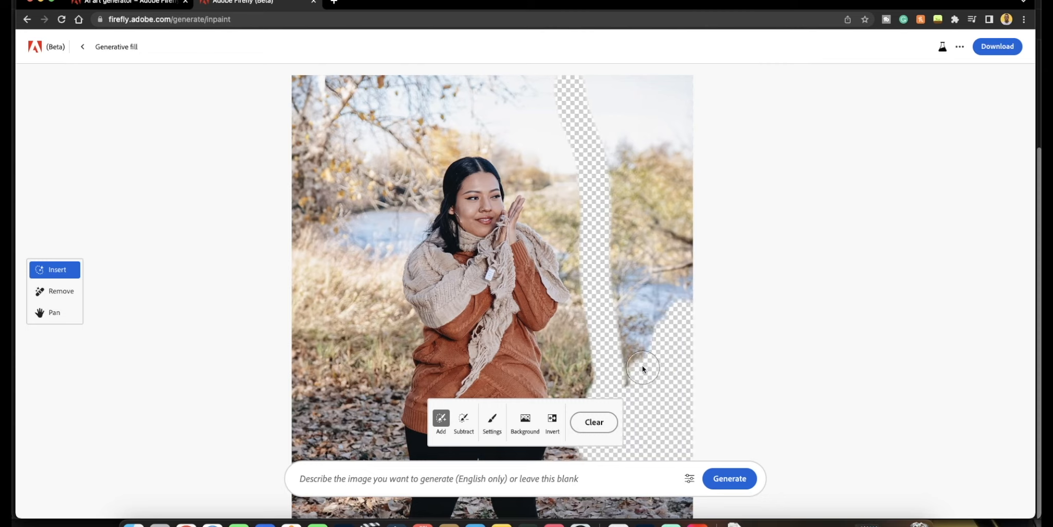
mouse_move(643, 368)
mouse_down()
mouse_move(676, 93)
mouse_move(681, 312)
mouse_move(668, 191)
mouse_move(677, 108)
mouse_up()
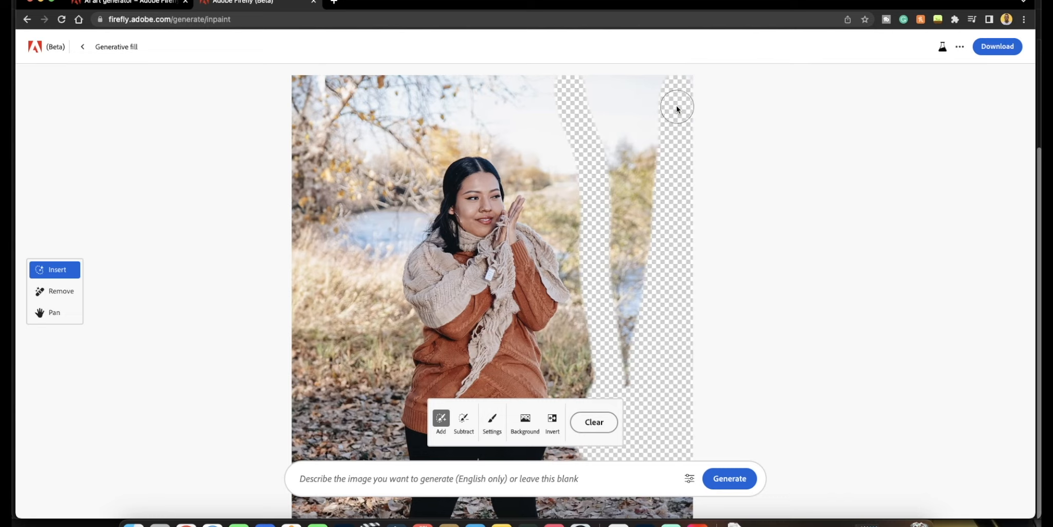
drag(581, 86, 590, 203)
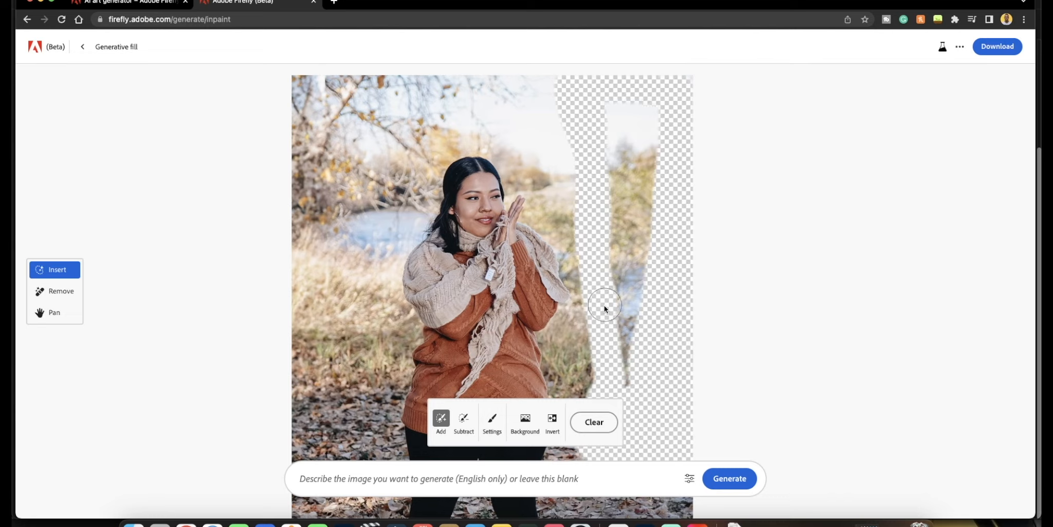
mouse_move(604, 304)
mouse_down()
mouse_move(628, 377)
mouse_move(635, 170)
mouse_up()
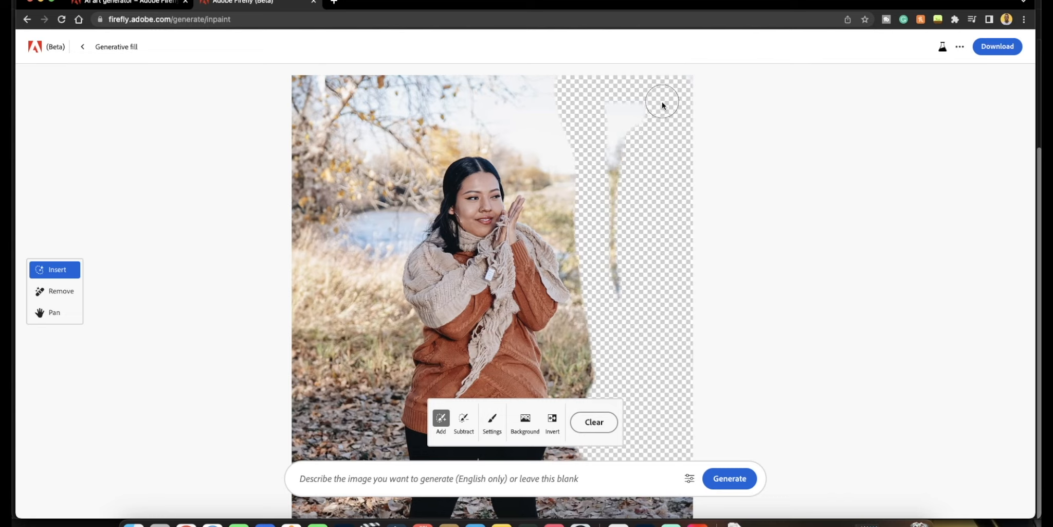
scroll(626, 288, down, 3)
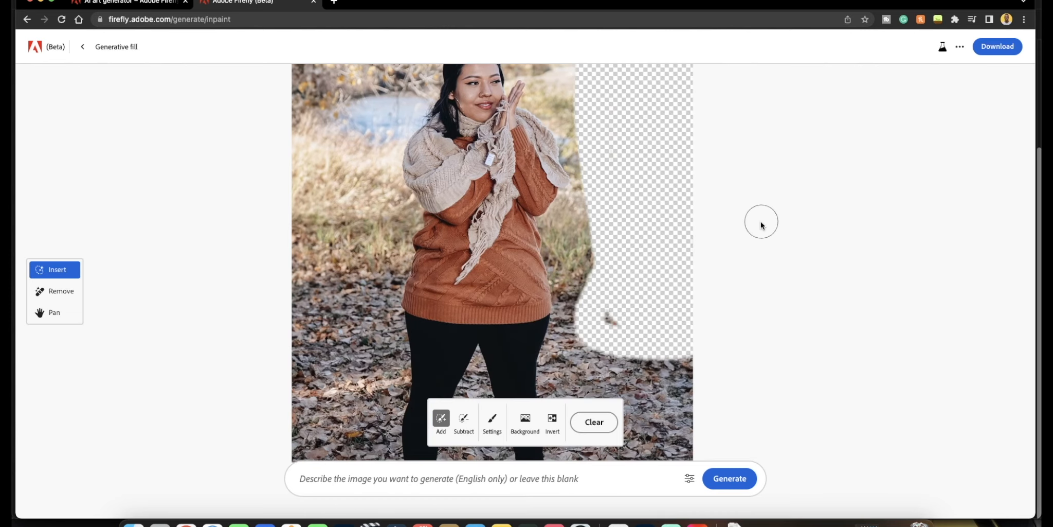
- Generate a fill for the brushed area with the prompt "tree"
click(478, 483)
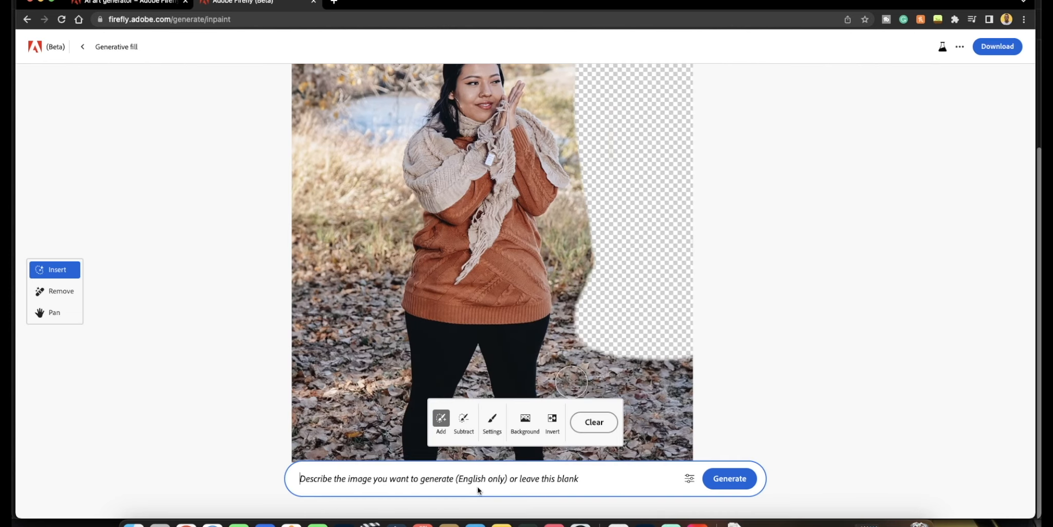
text(tree)
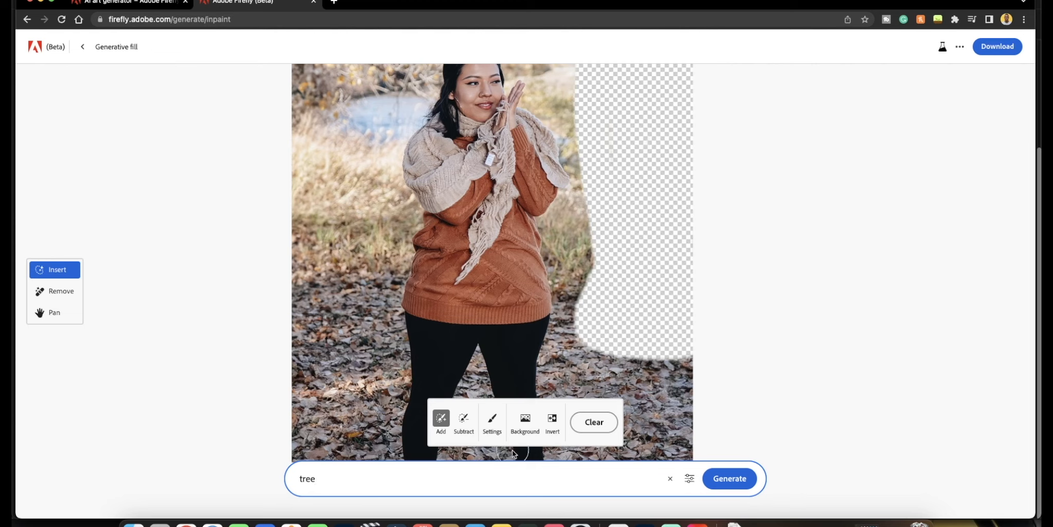
click(733, 479)
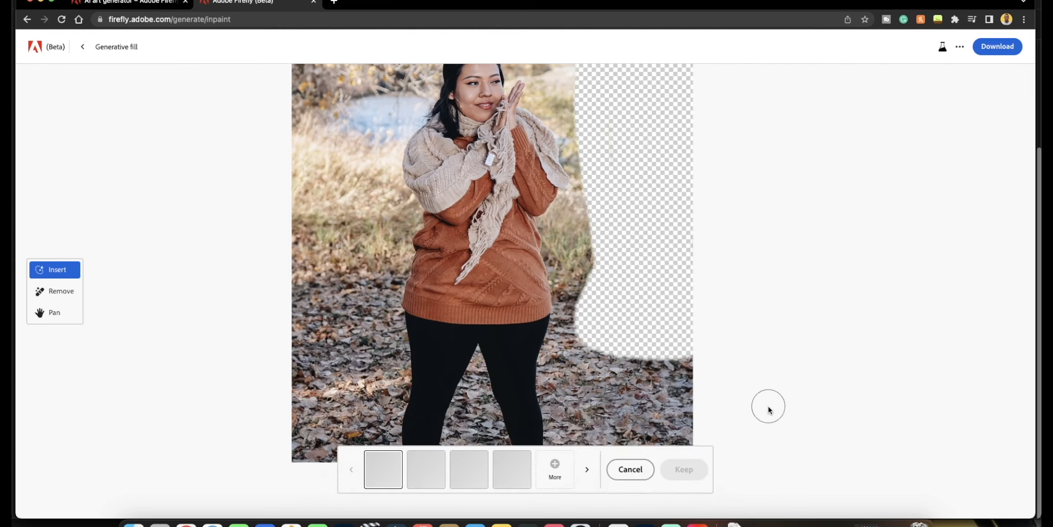
scroll(689, 360, up, 3)
scroll(666, 311, down, 2)
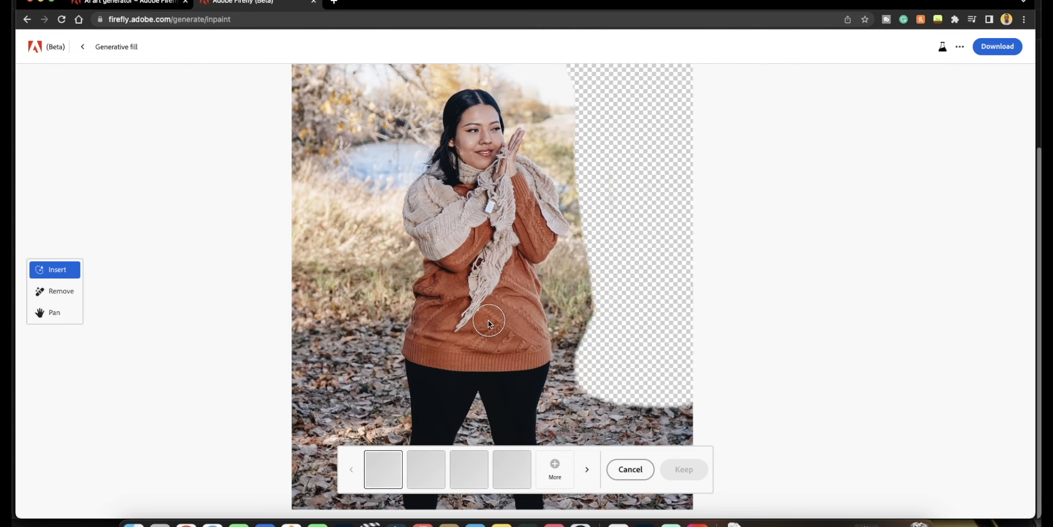
scroll(732, 238, up, 5)
scroll(546, 326, down, 4)
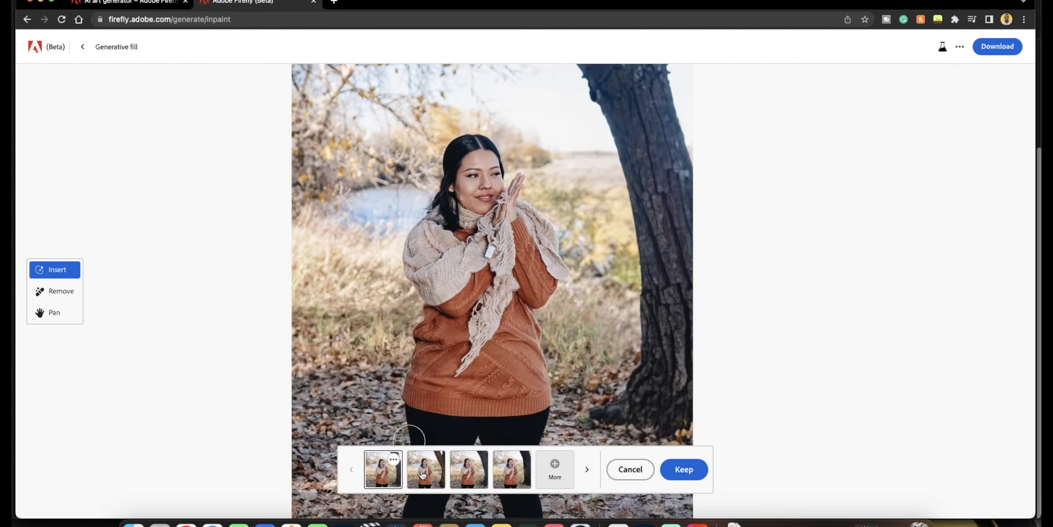
- Compare the generated tree variations, keep the fourth one and look over the whole photo
click(424, 473)
click(477, 479)
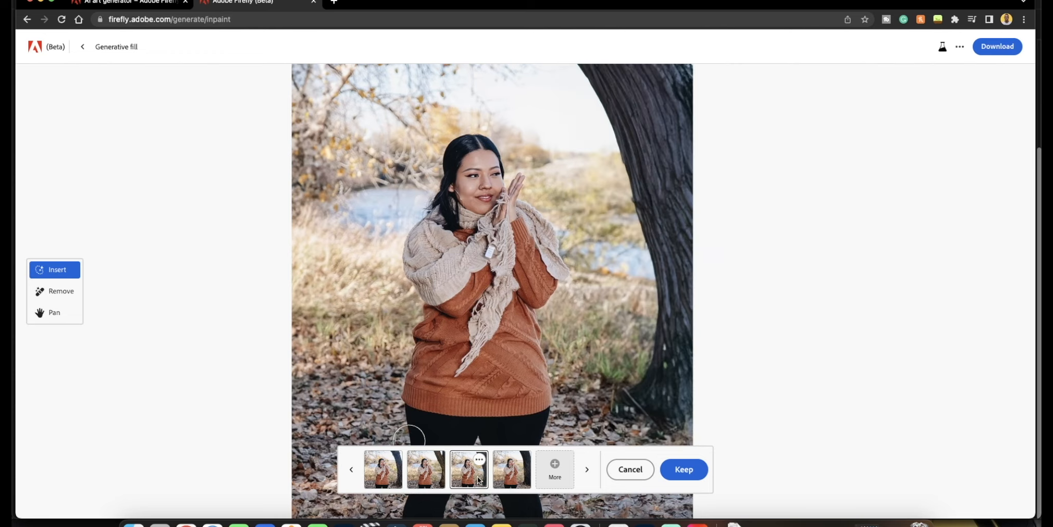
click(518, 478)
scroll(648, 350, down, 1)
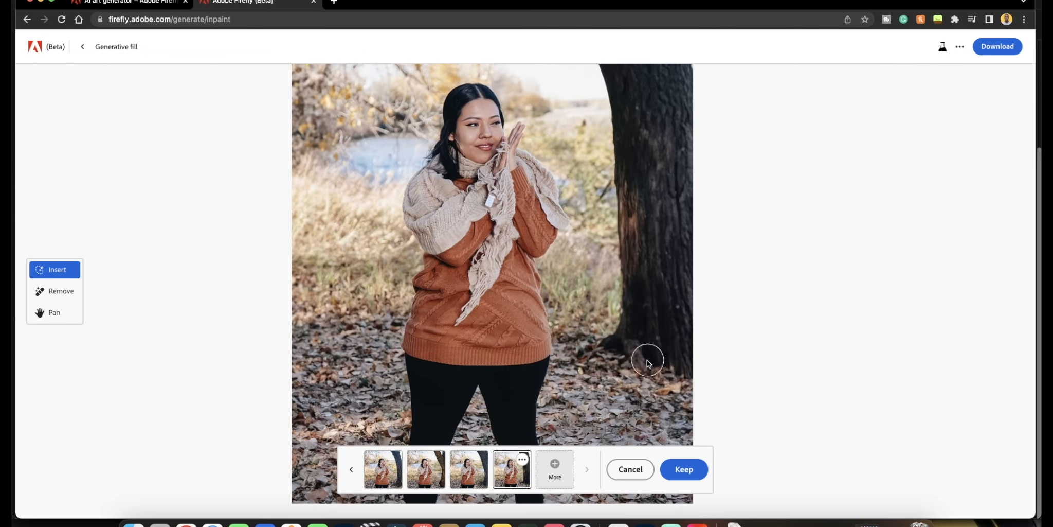
click(667, 469)
scroll(663, 282, up, 4)
scroll(654, 228, down, 4)
scroll(682, 218, up, 4)
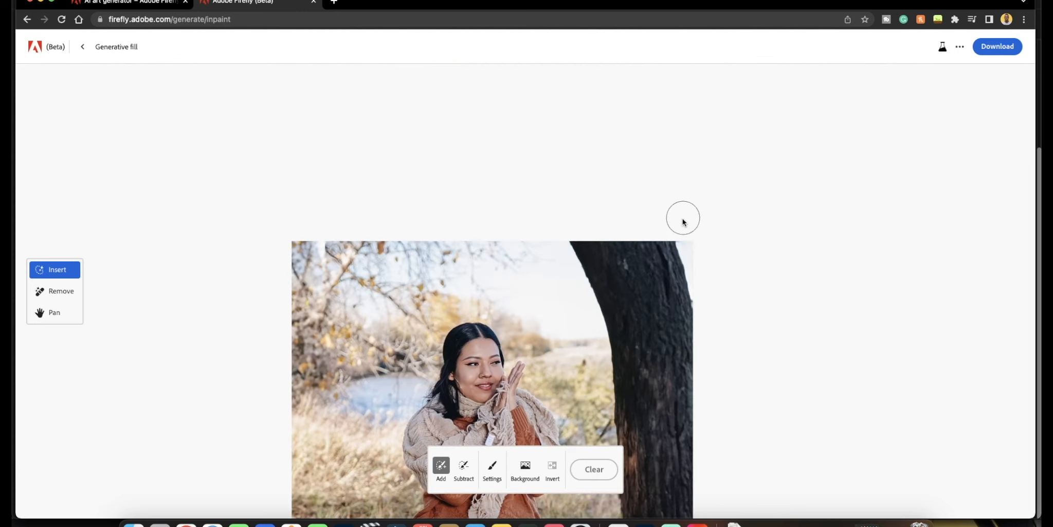
scroll(683, 221, down, 10)
scroll(640, 293, up, 6)
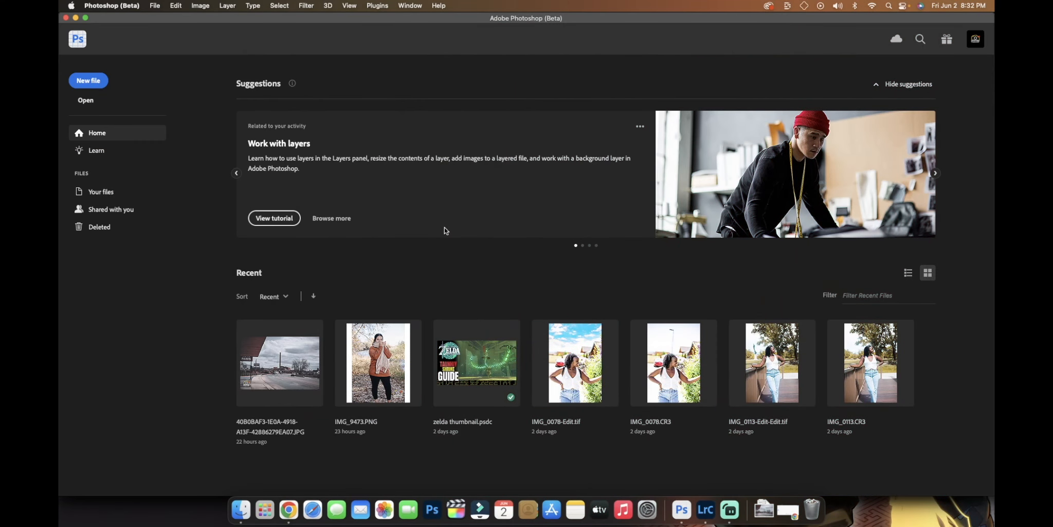
- Switch to Photoshop (Beta), open the recent file IMG_9473.PNG and erase the camera logo watermark with the Remove Tool
click(376, 382)
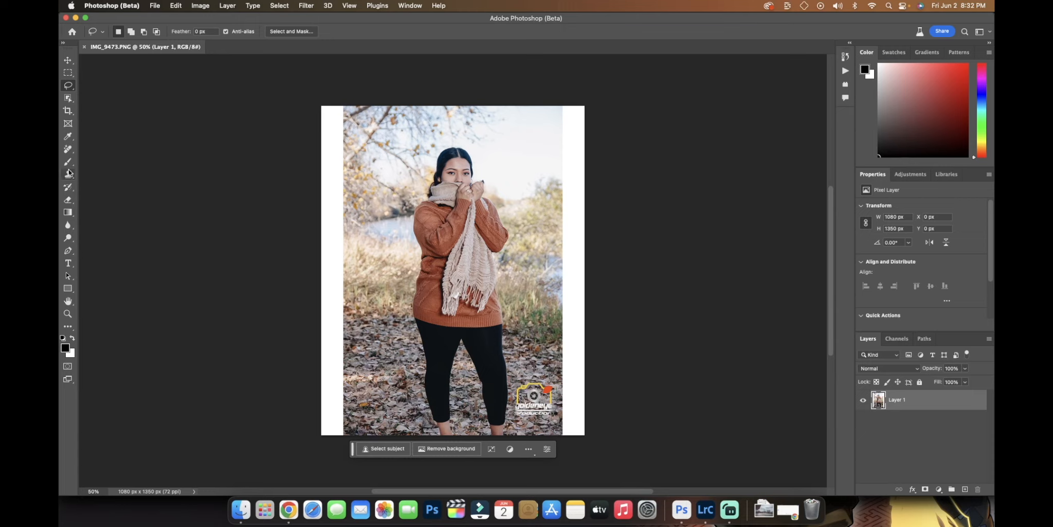
click(67, 149)
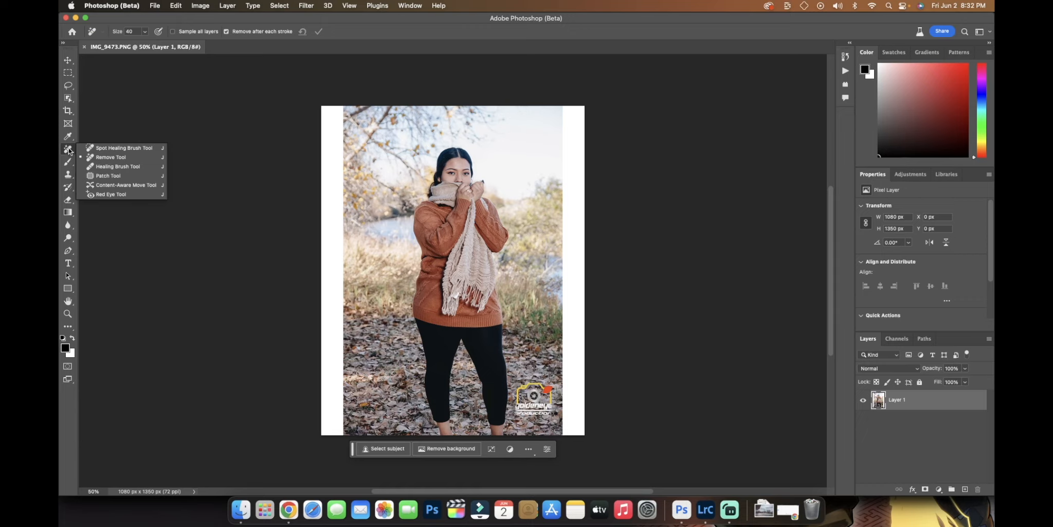
click(108, 159)
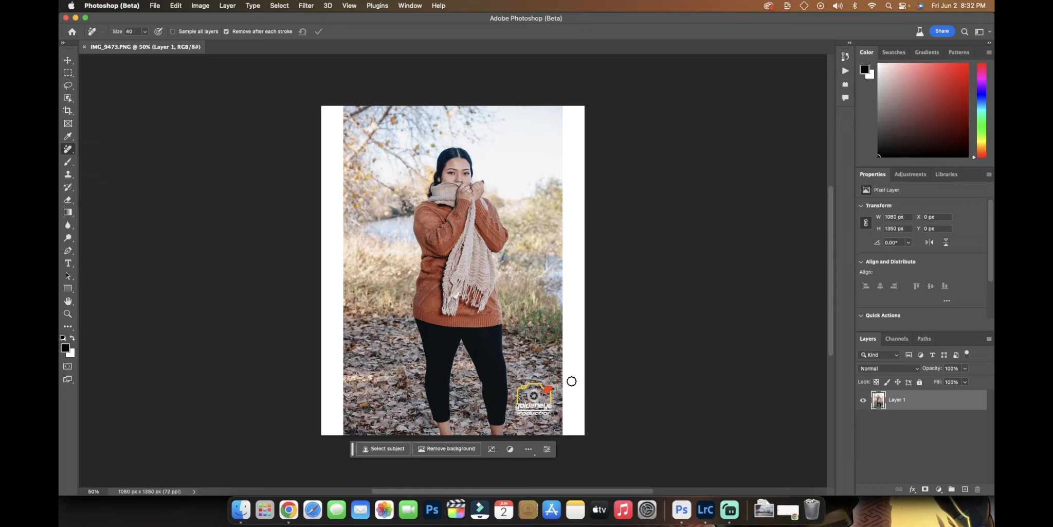
click(548, 386)
mouse_move(548, 387)
mouse_down()
mouse_move(521, 389)
mouse_move(517, 406)
mouse_move(549, 409)
mouse_move(518, 411)
mouse_move(550, 409)
mouse_move(546, 388)
mouse_move(535, 393)
mouse_up()
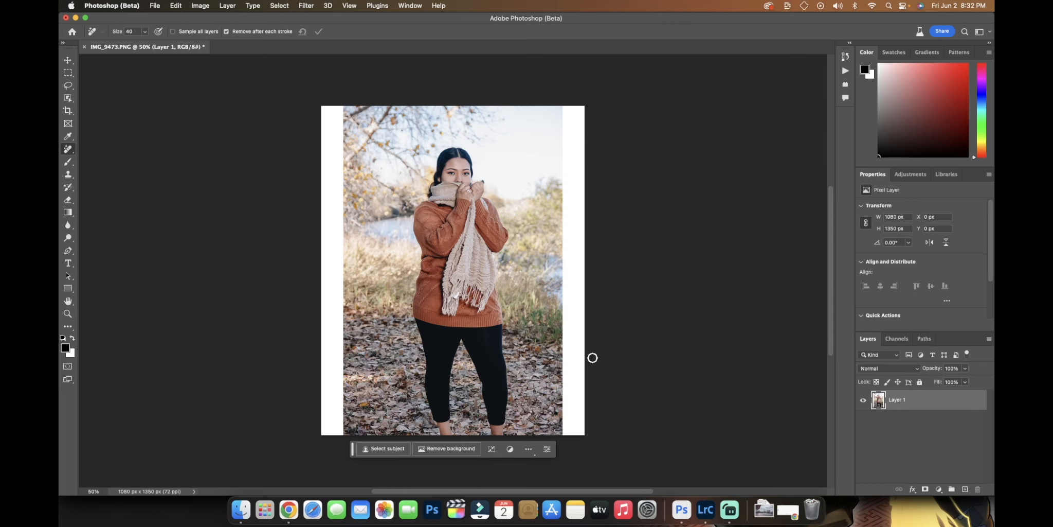
- Examine the leaf-covered ground where the watermark was removed and check the rest of the photo up close
scroll(593, 358, up, 5)
scroll(655, 342, down, 5)
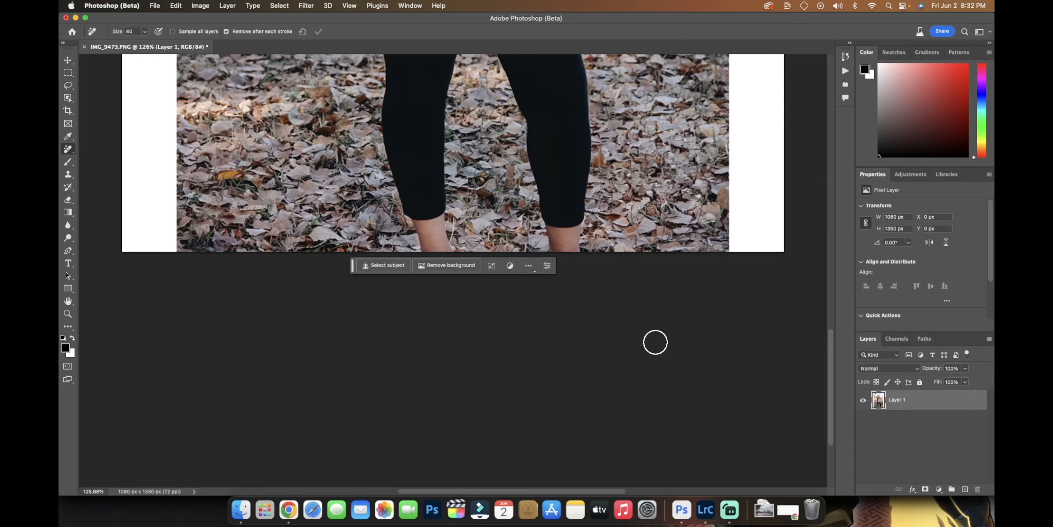
scroll(656, 342, up, 3)
scroll(684, 340, up, 4)
scroll(698, 340, down, 2)
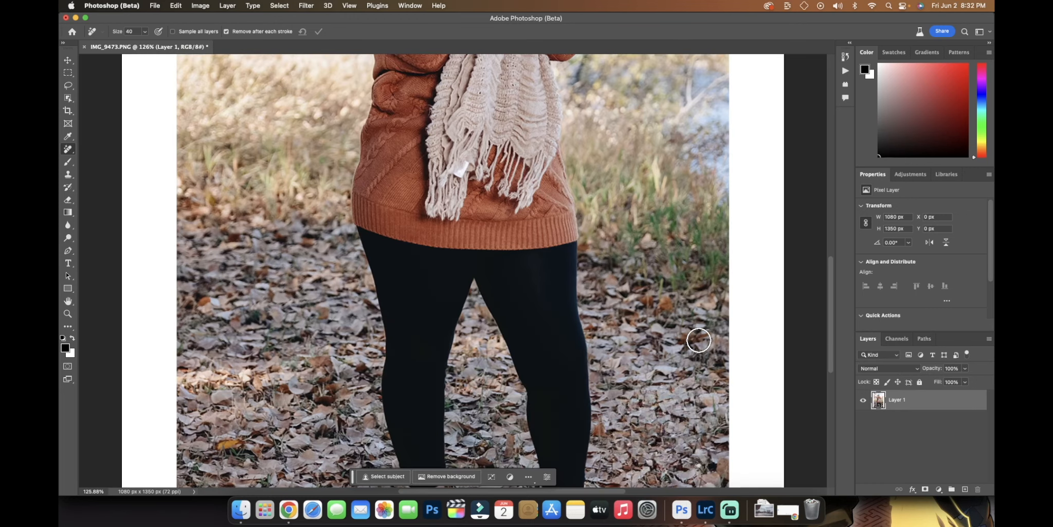
scroll(698, 340, down, 4)
scroll(667, 376, up, 1)
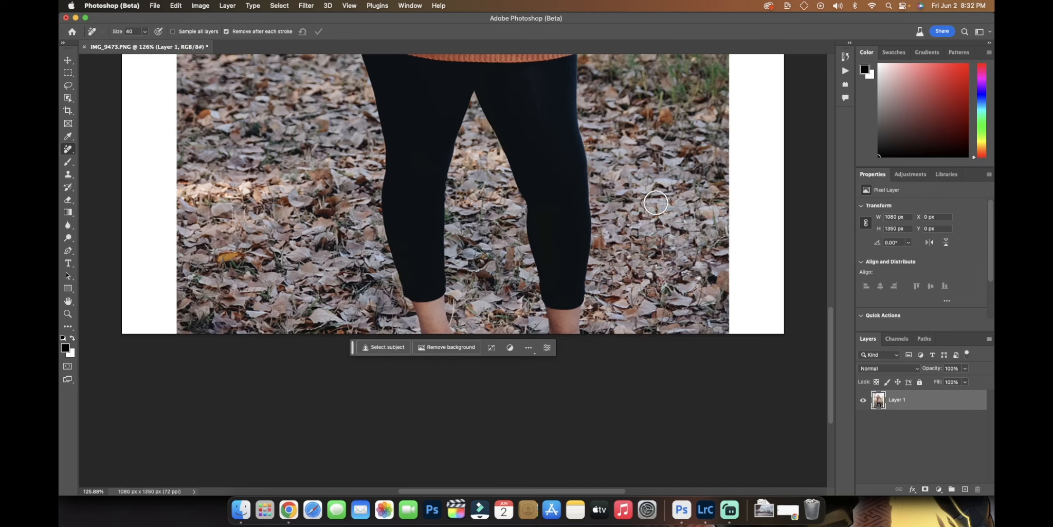
scroll(673, 230, down, 5)
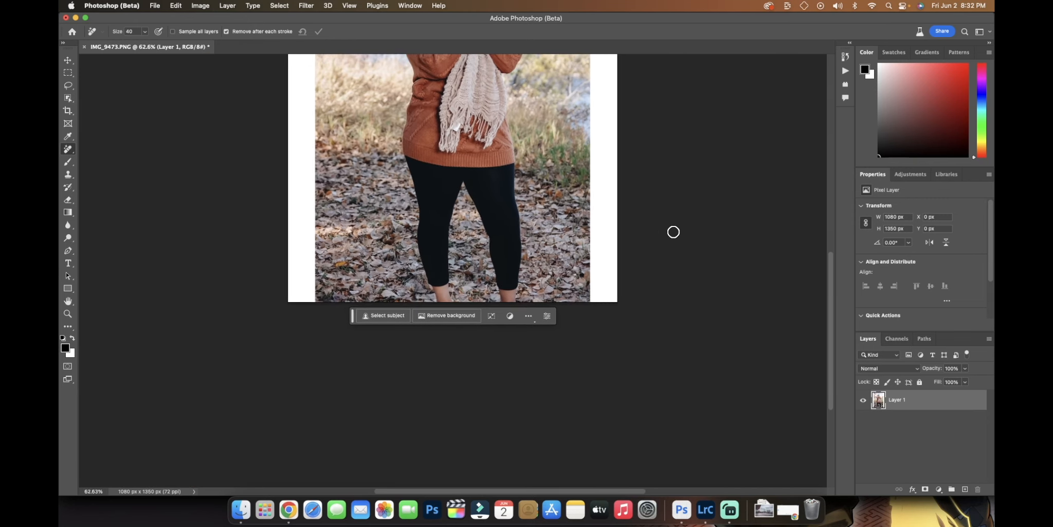
scroll(673, 232, down, 1)
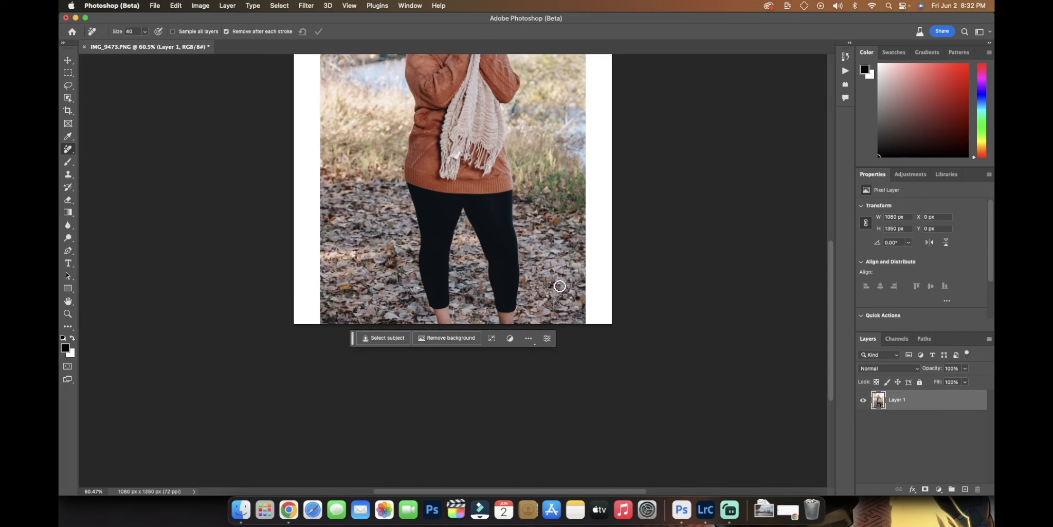
scroll(554, 221, up, 5)
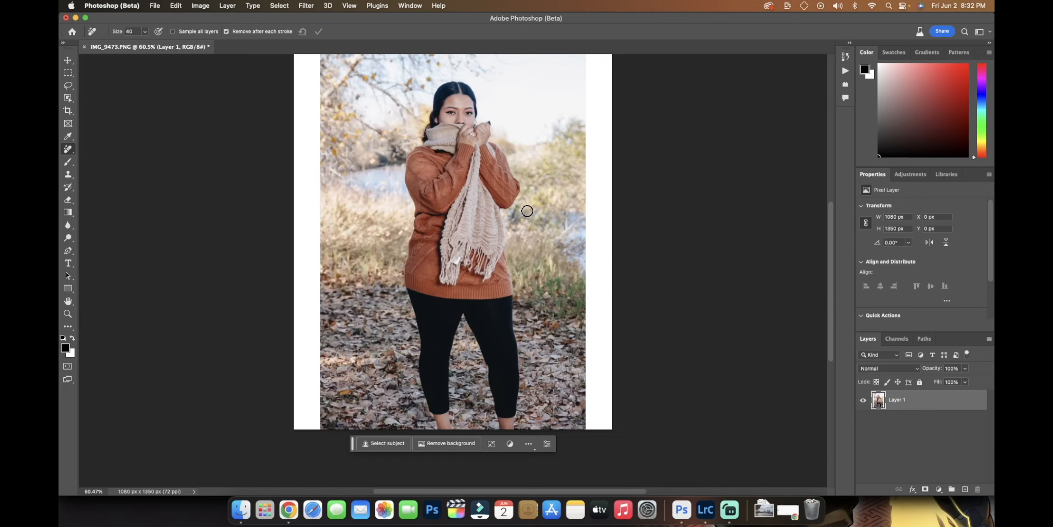
scroll(511, 209, up, 3)
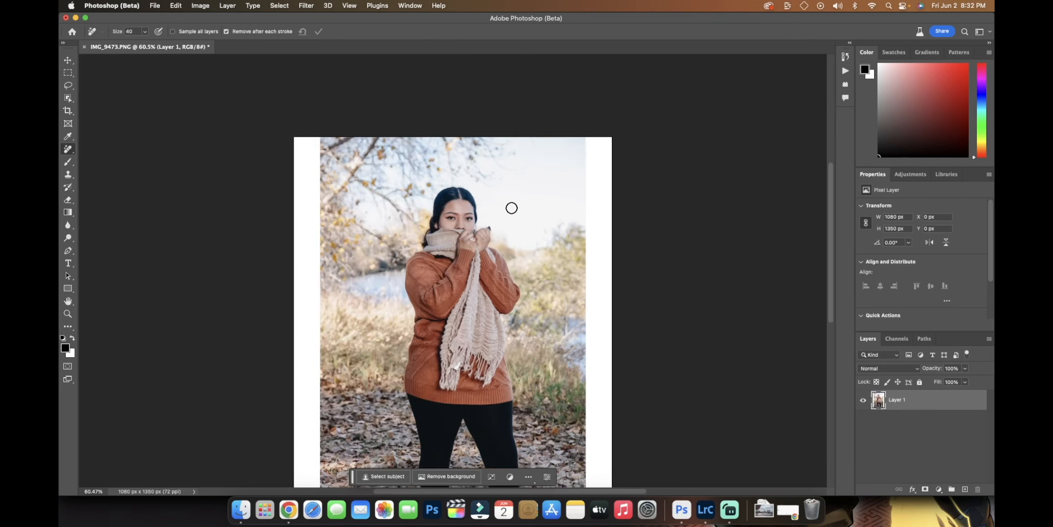
scroll(414, 226, down, 3)
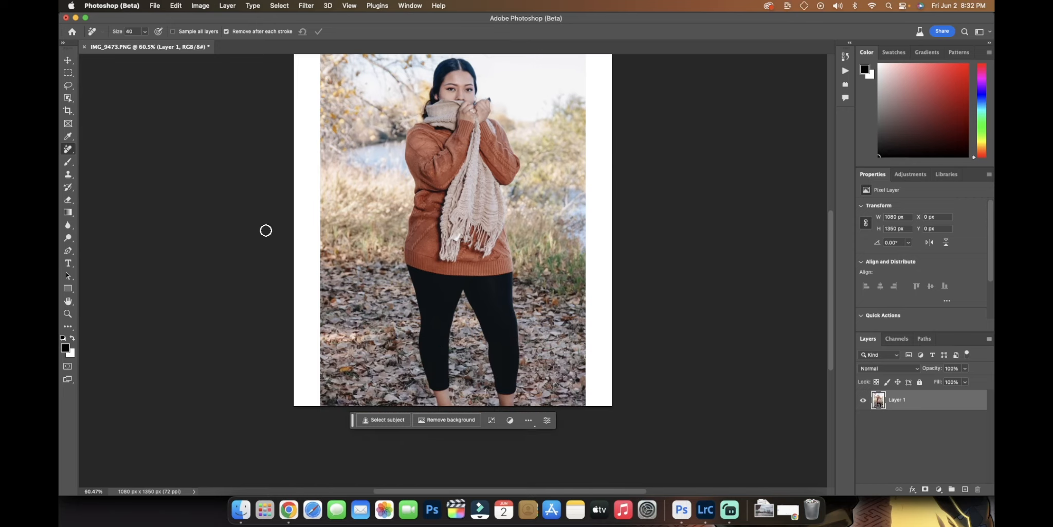
- Activate the Lasso tool and switch to the Rectangular Marquee tool for selecting areas of the photo
click(68, 86)
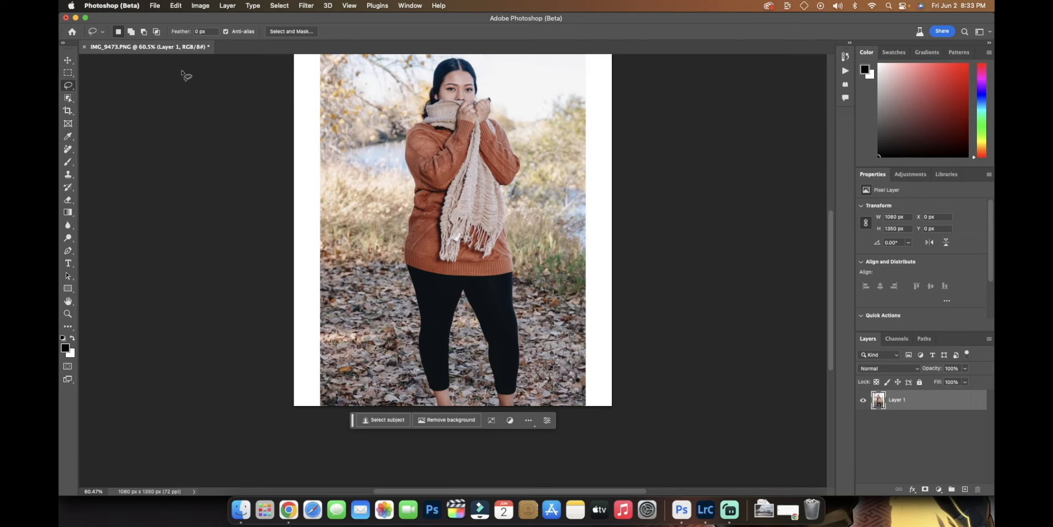
click(67, 72)
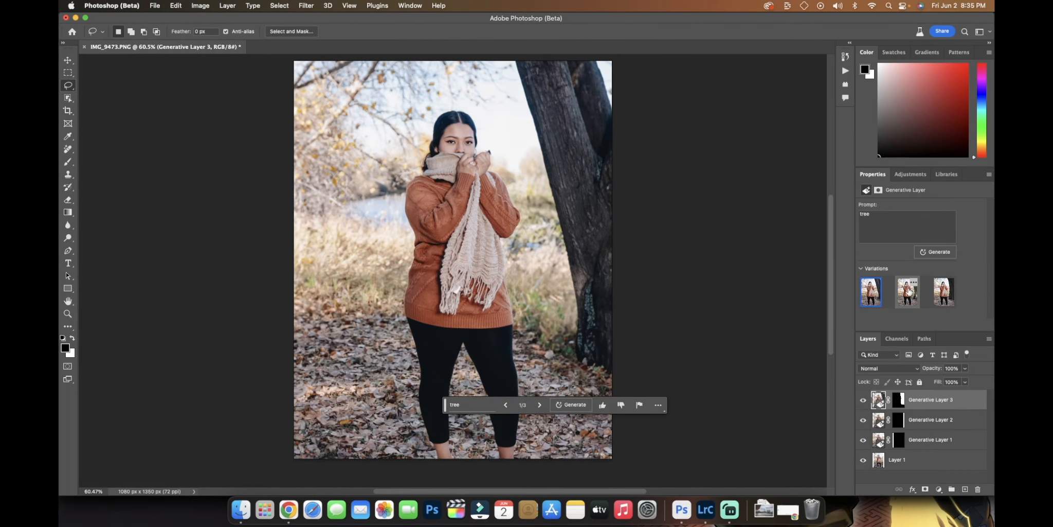
- Preview the second variation of the generated tree and choose the third one
click(907, 293)
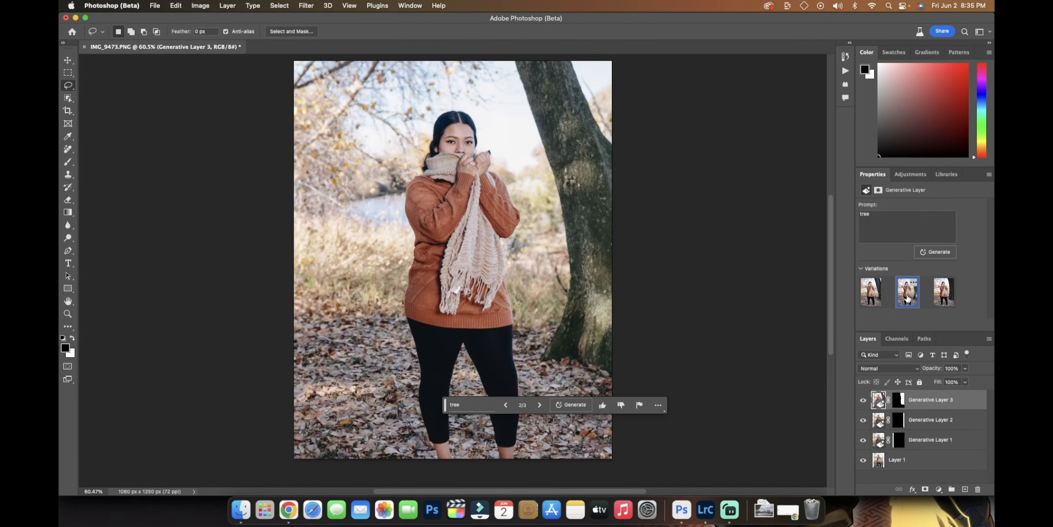
click(944, 292)
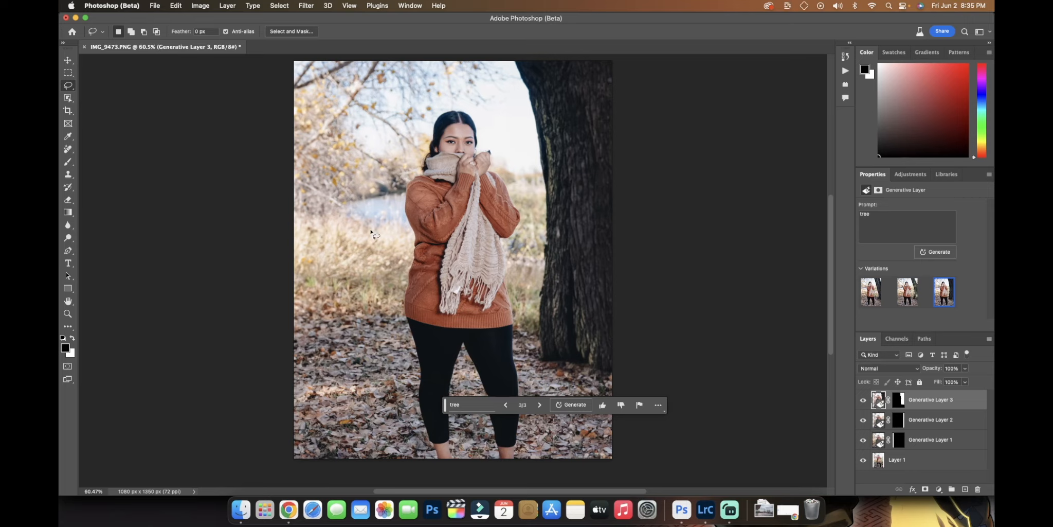
- Lasso the leafy ground at the photo's left edge beside the woman and run Generative Fill with the prompt "rock"
mouse_move(296, 306)
mouse_down()
mouse_move(303, 292)
mouse_move(369, 292)
mouse_move(391, 357)
mouse_move(300, 370)
mouse_move(288, 344)
mouse_up()
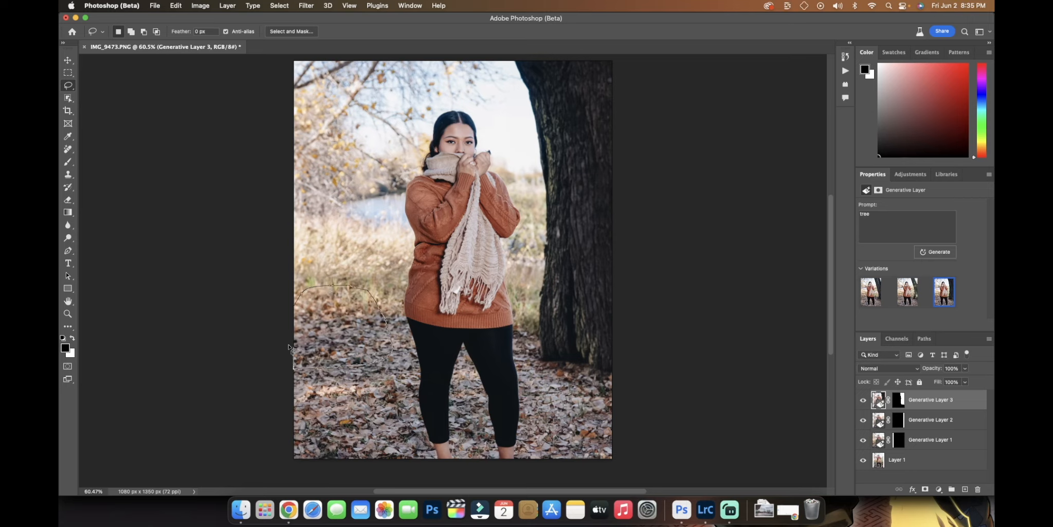
drag(289, 307, 291, 309)
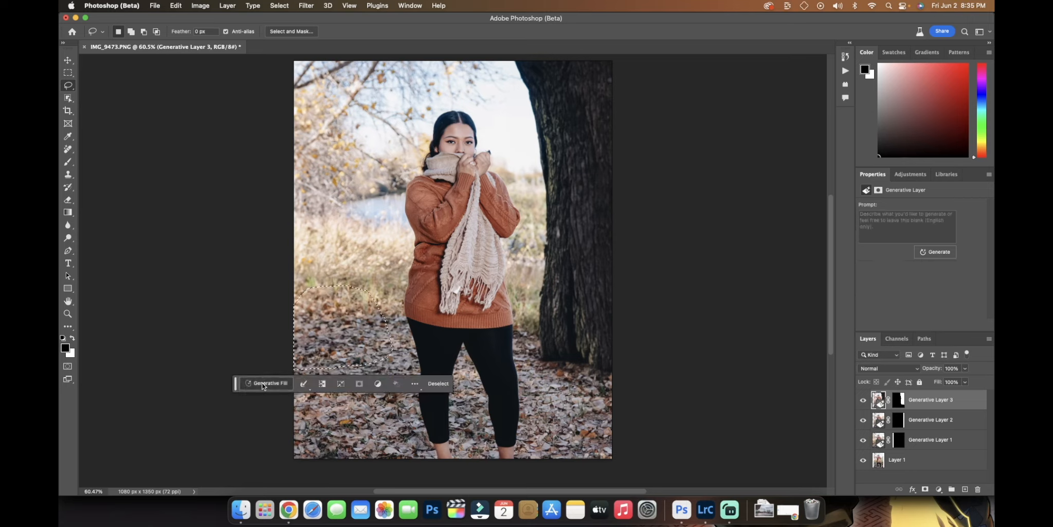
text(rock)
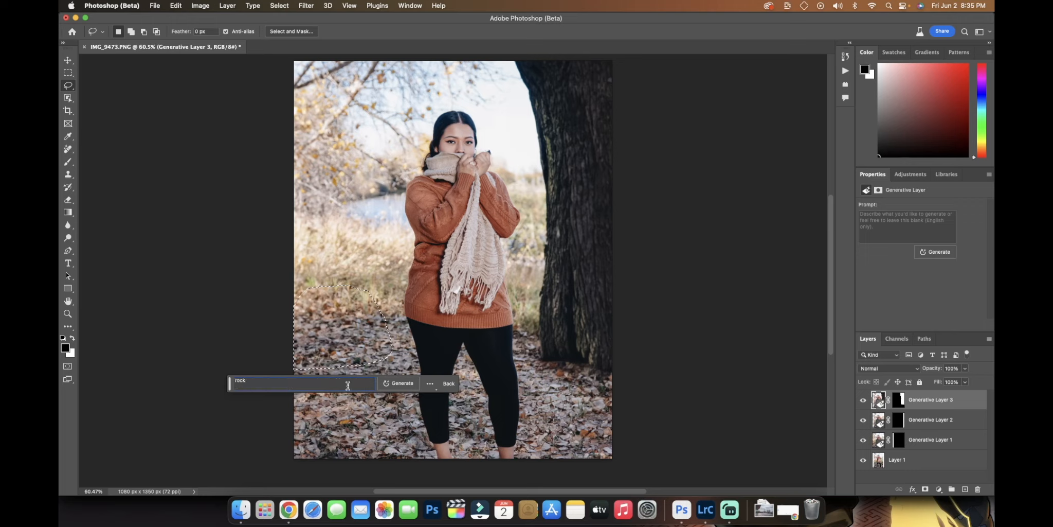
click(403, 387)
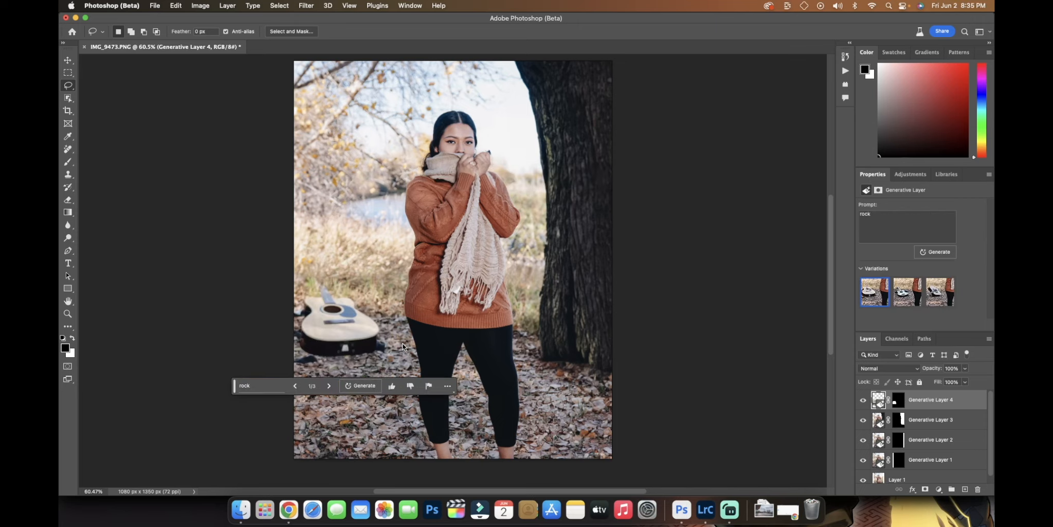
- Preview the second and third variations generated for the "rock" prompt and return to the first one
click(897, 303)
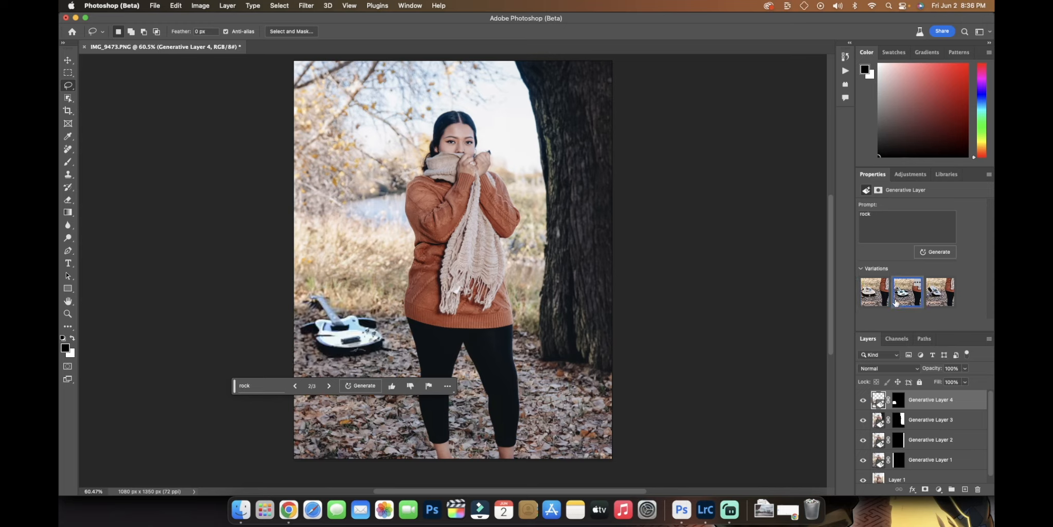
click(939, 302)
click(908, 297)
click(865, 299)
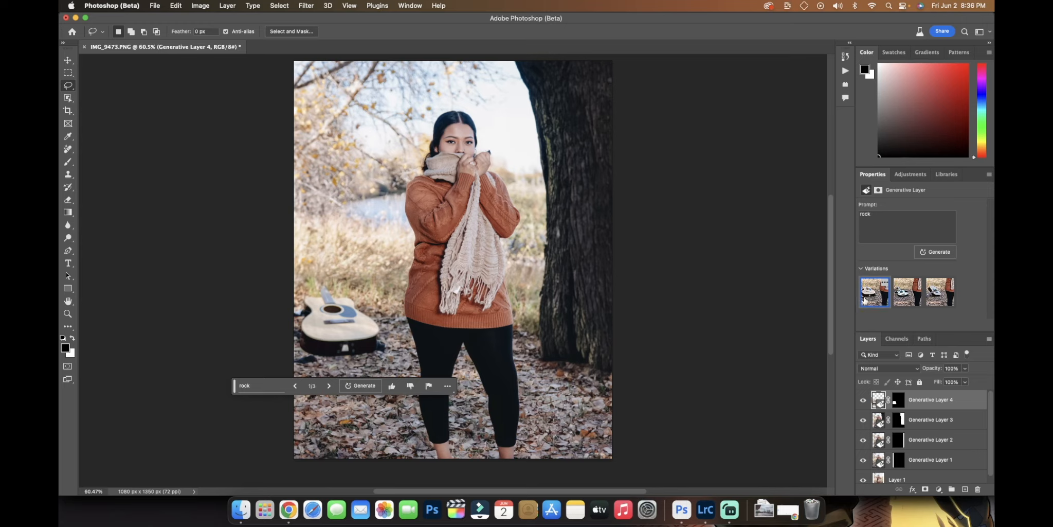
- Replace the generative layer's prompt with "stone" and generate new variations for the same area
click(264, 385)
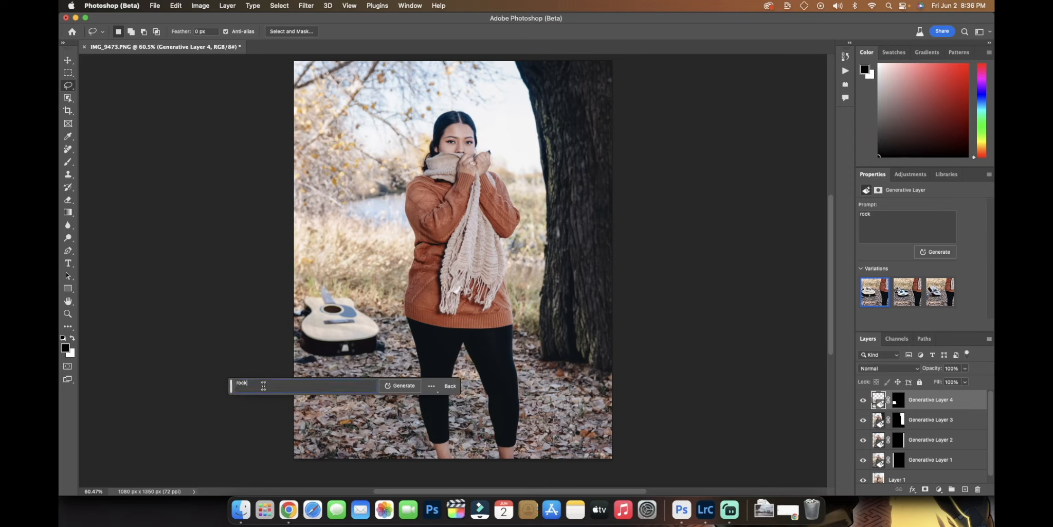
drag(263, 385, 235, 384)
text(stone)
click(388, 386)
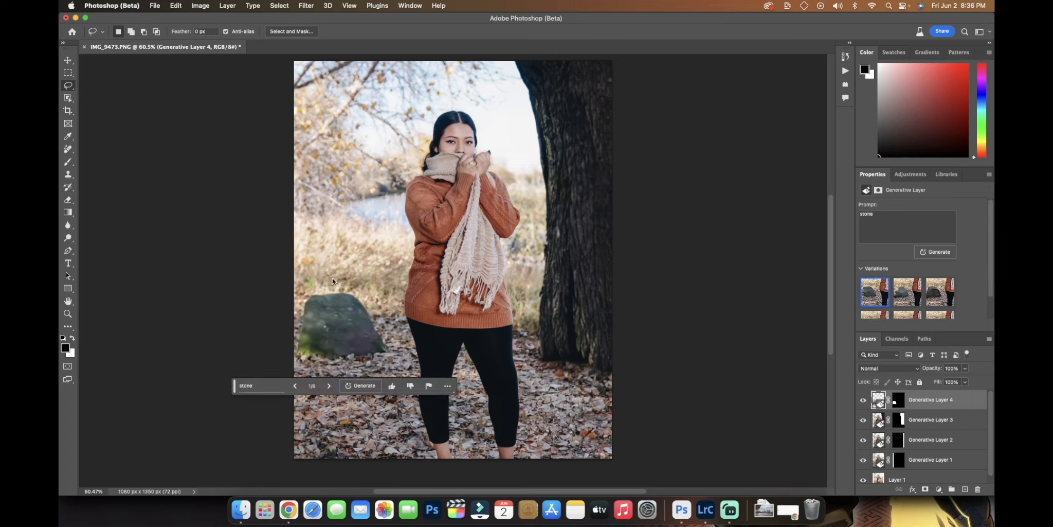
- Compare the second and third variations of the generated stone and return to the first one
click(898, 293)
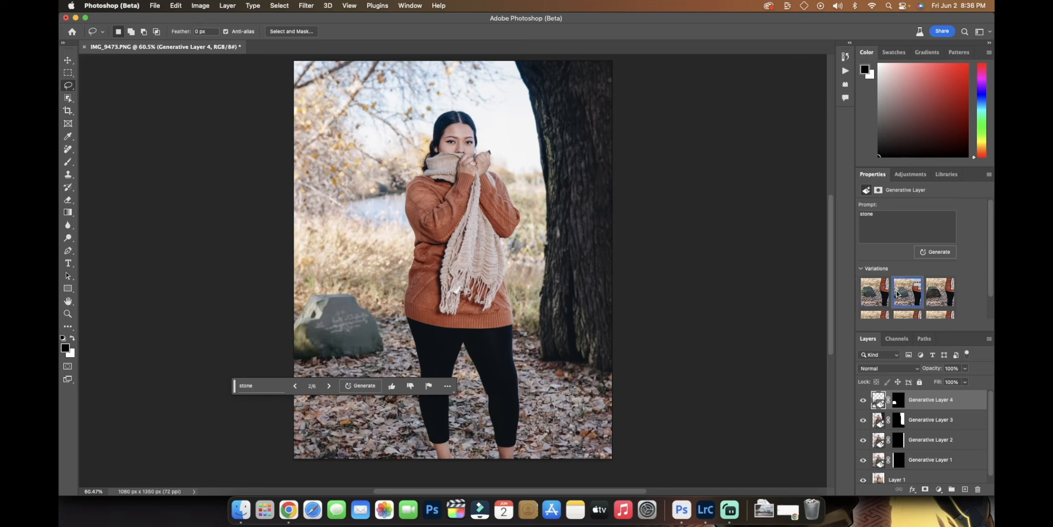
click(933, 294)
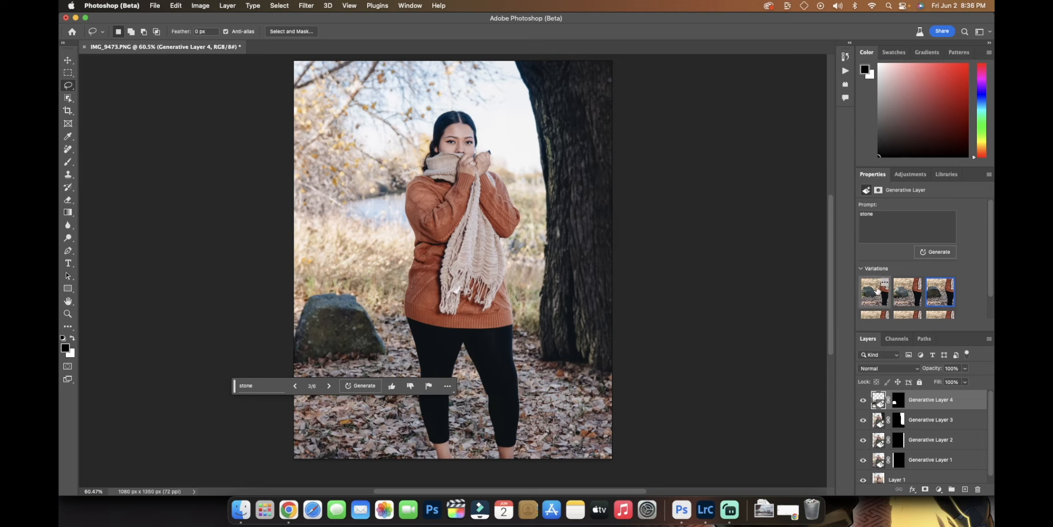
click(907, 291)
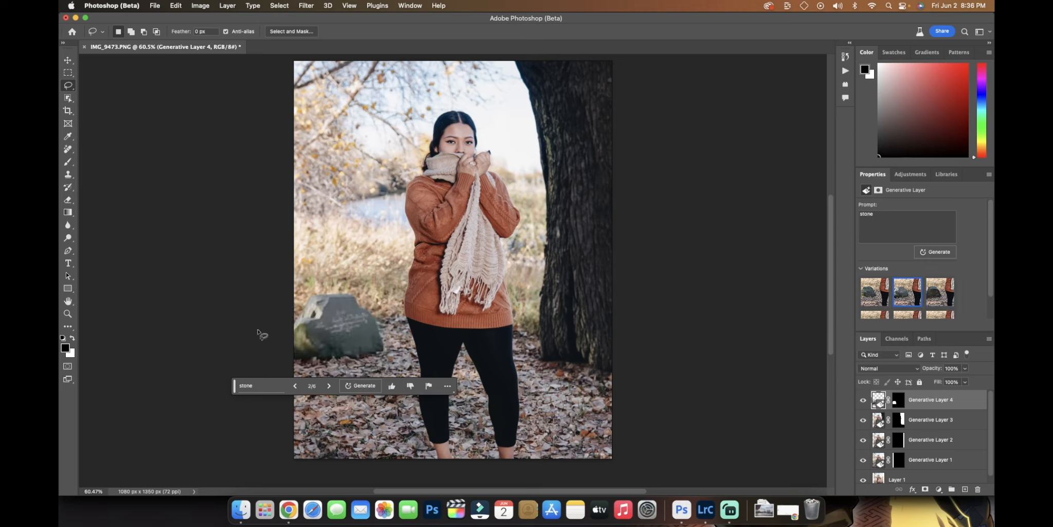
click(867, 295)
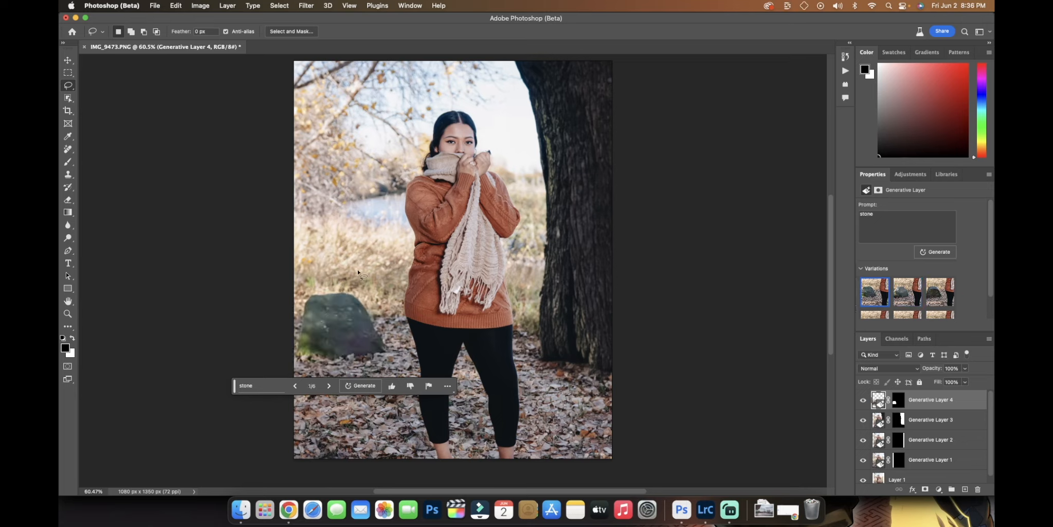